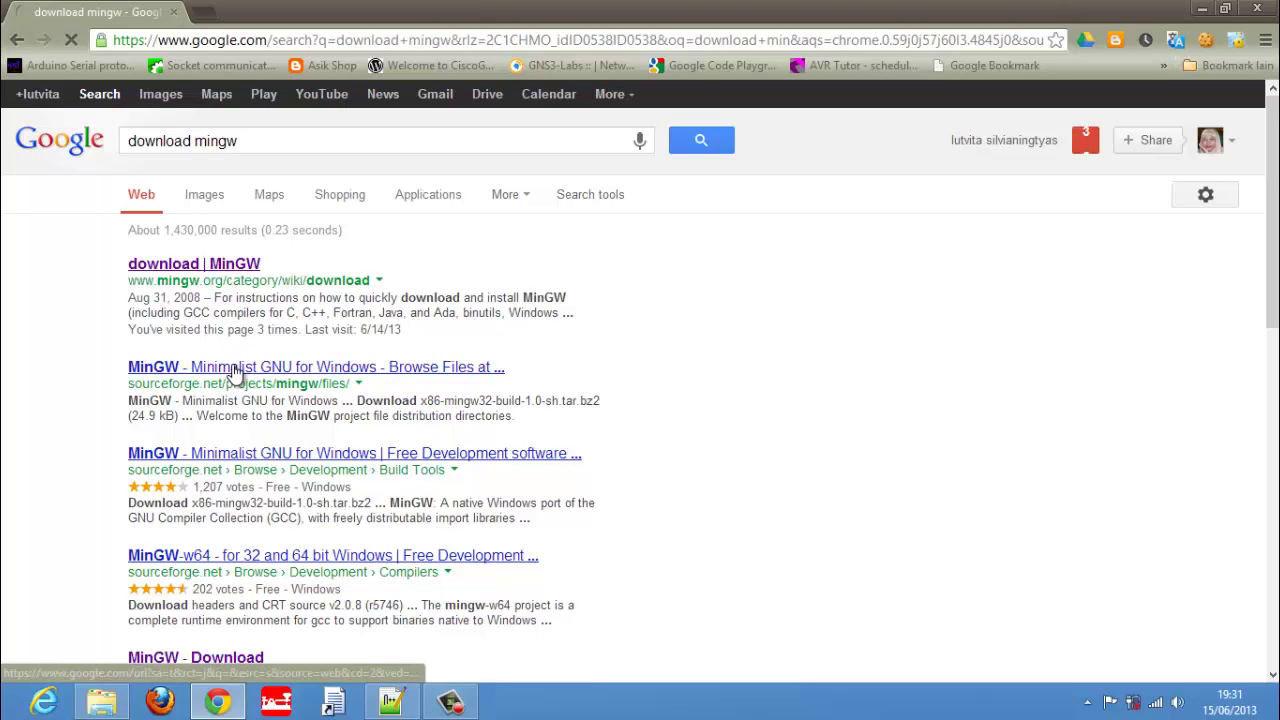
Step: Open the SourceForge MinGW files page from the search results and start downloading mingw-get-inst-20120426.exe
click(235, 370)
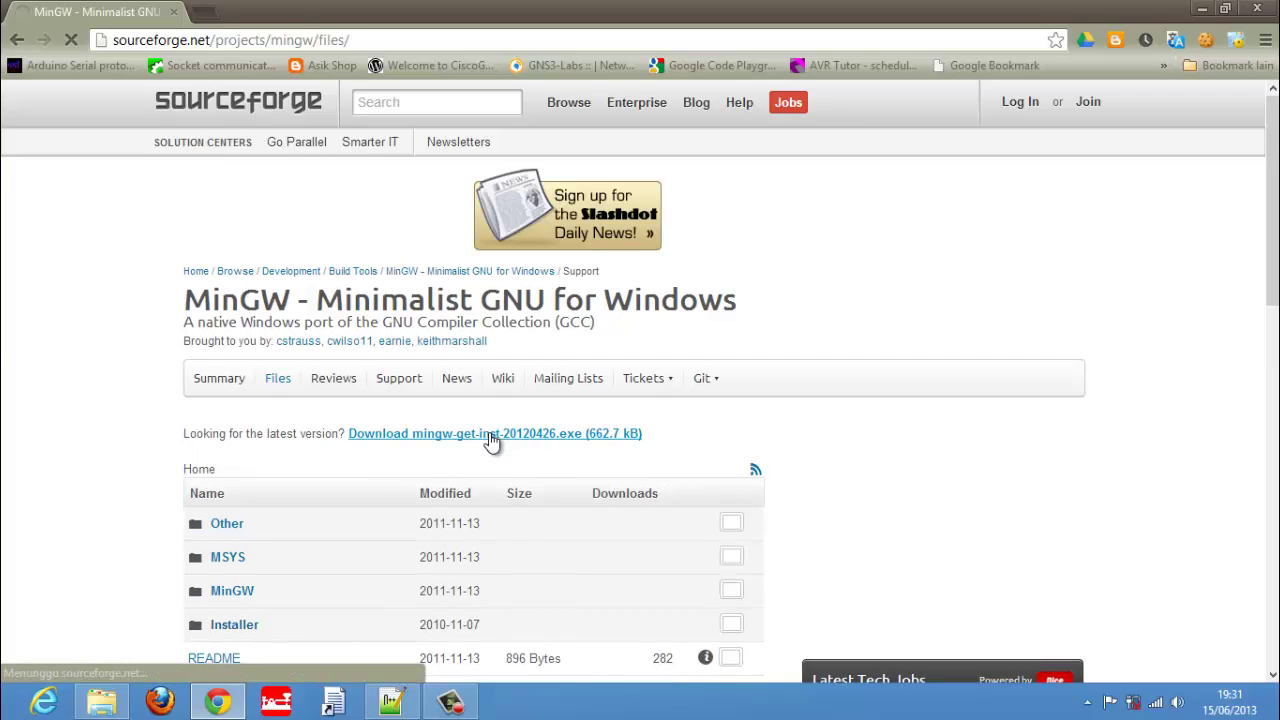
click(490, 436)
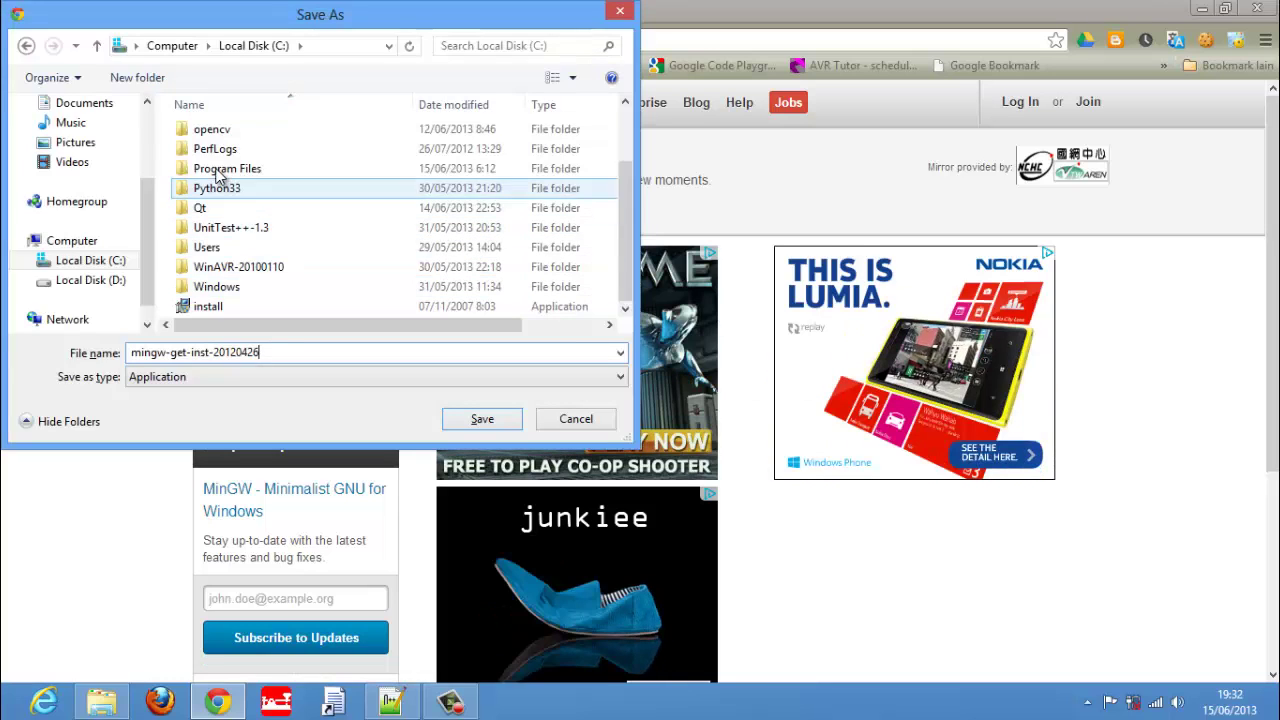
Step: Create a folder named openCVinstaller on Local Disk (D:) for the download
click(95, 283)
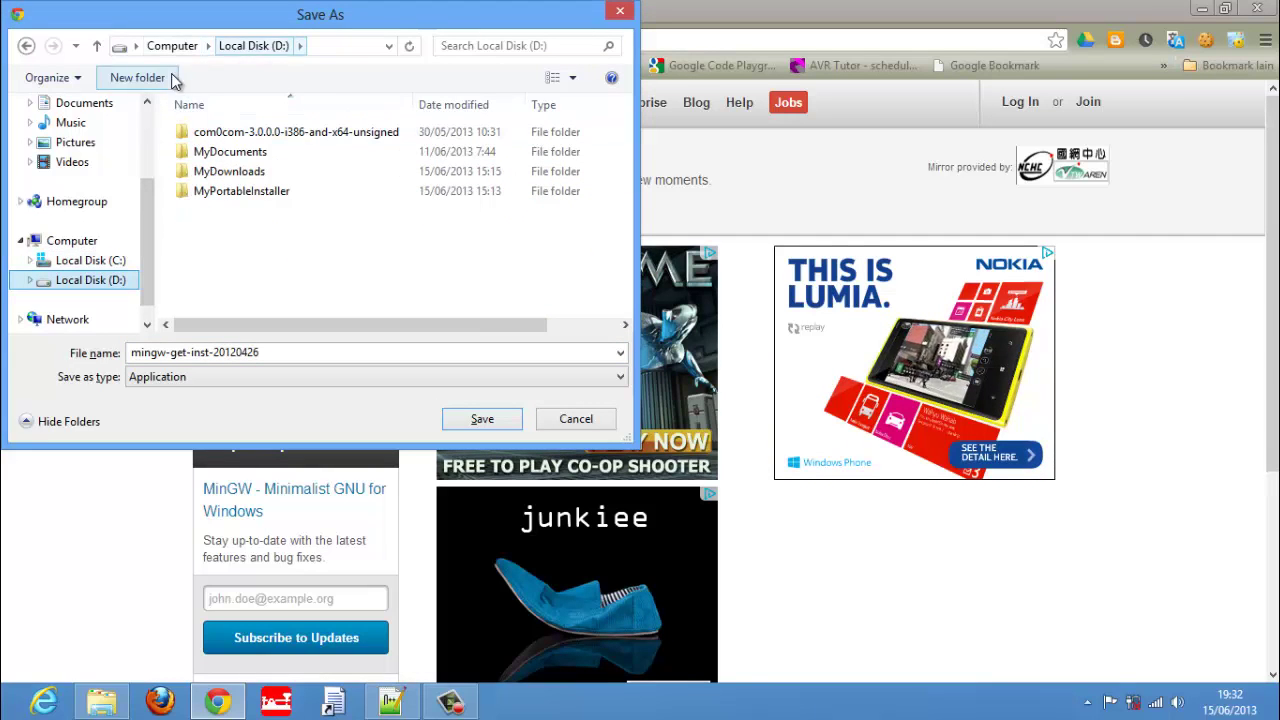
click(137, 77)
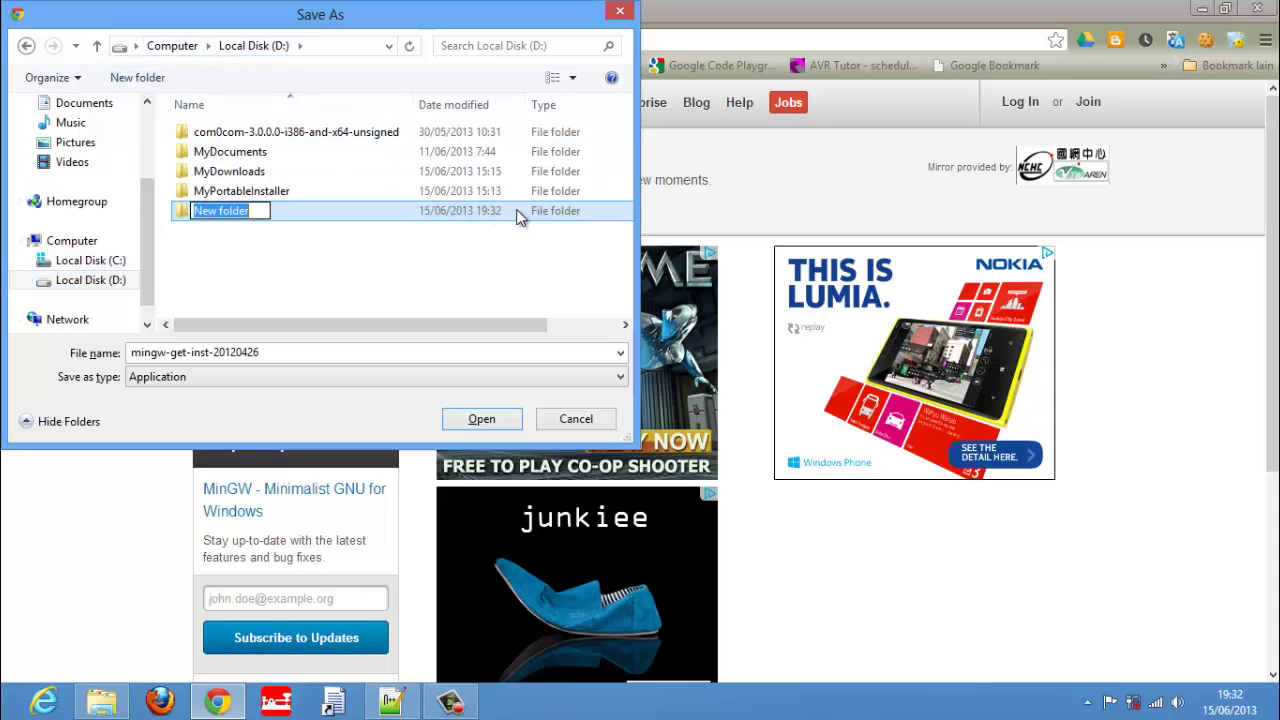
text(open)
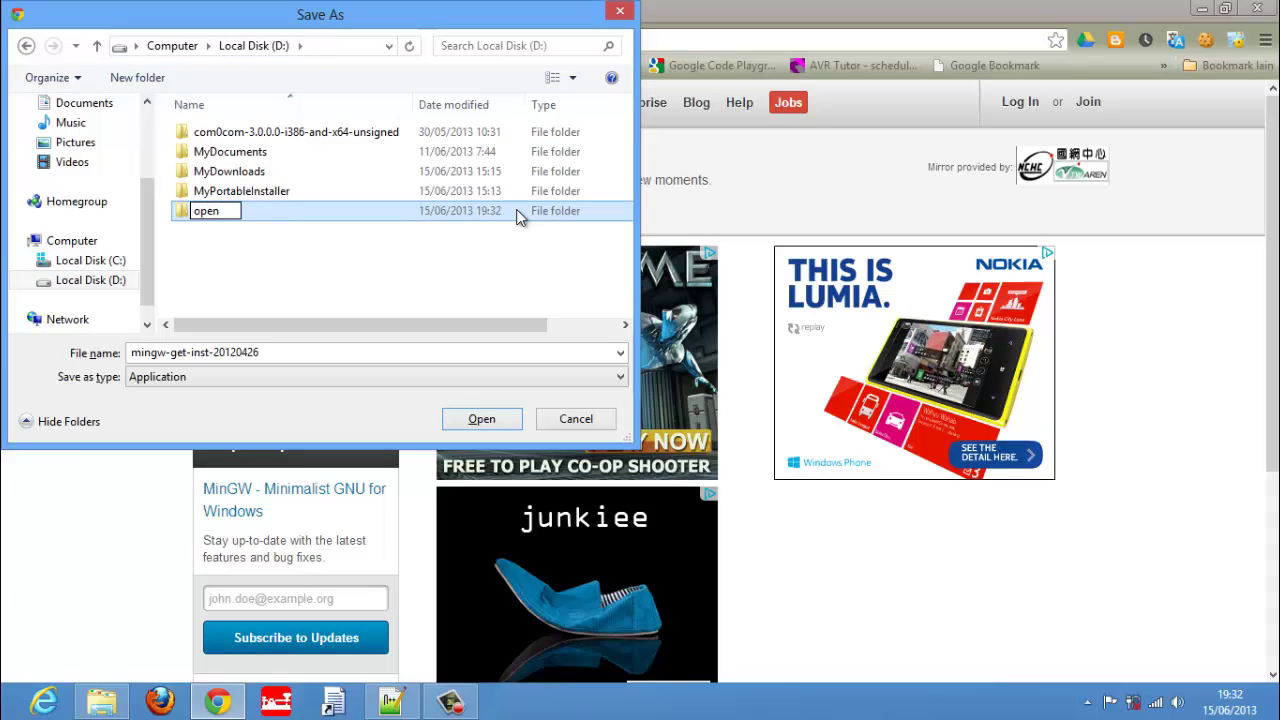
text(CVinstaller)
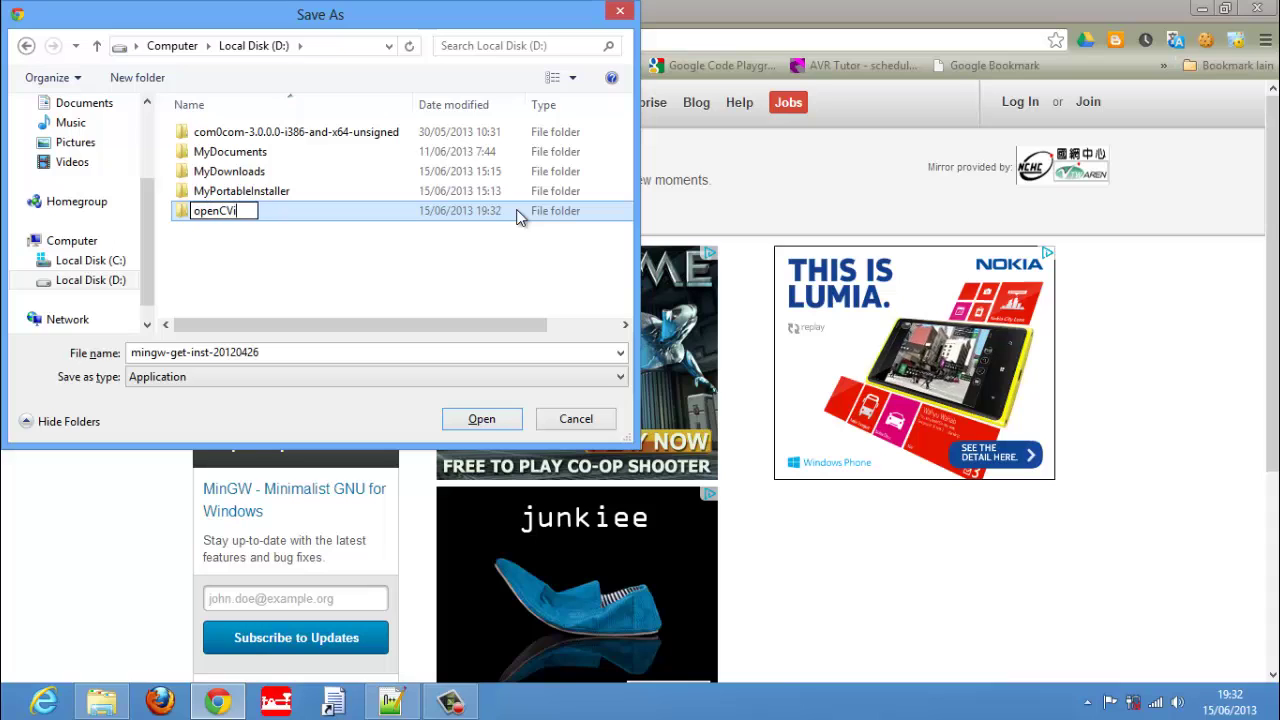
key(Return)
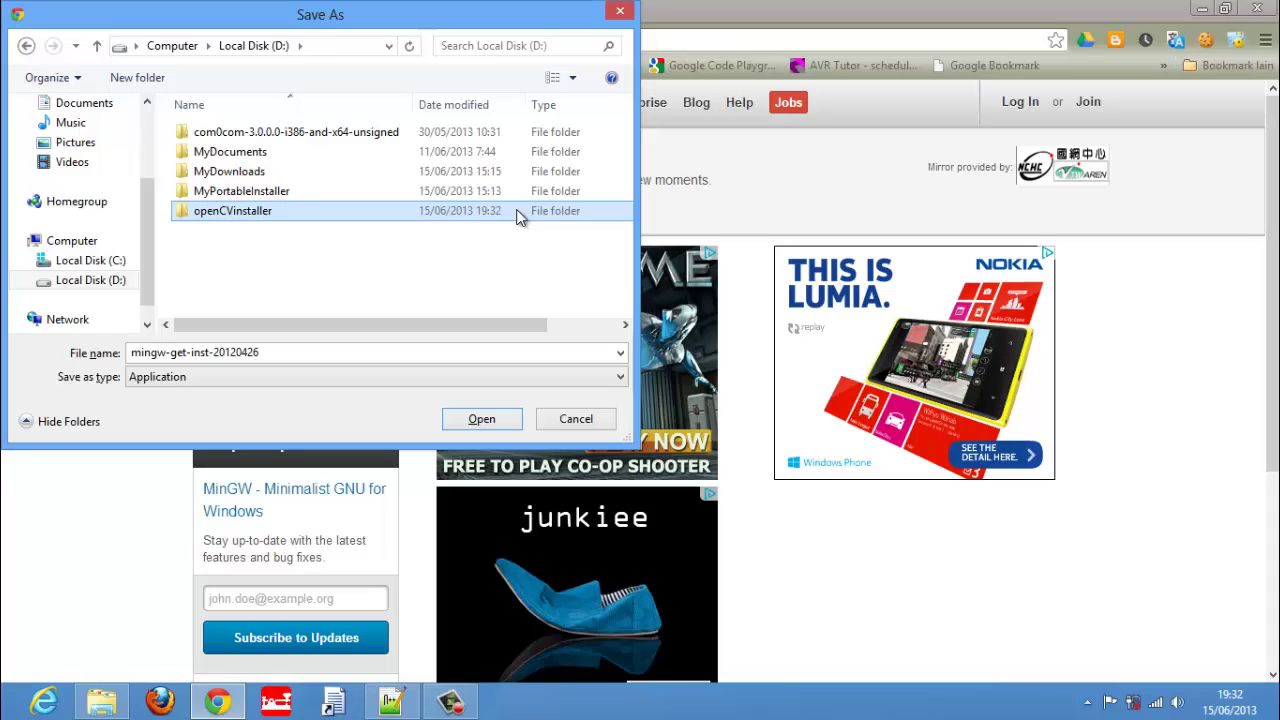
Step: Save the mingw-get-inst-20120426 installer in the openCVinstaller folder
double_click(520, 218)
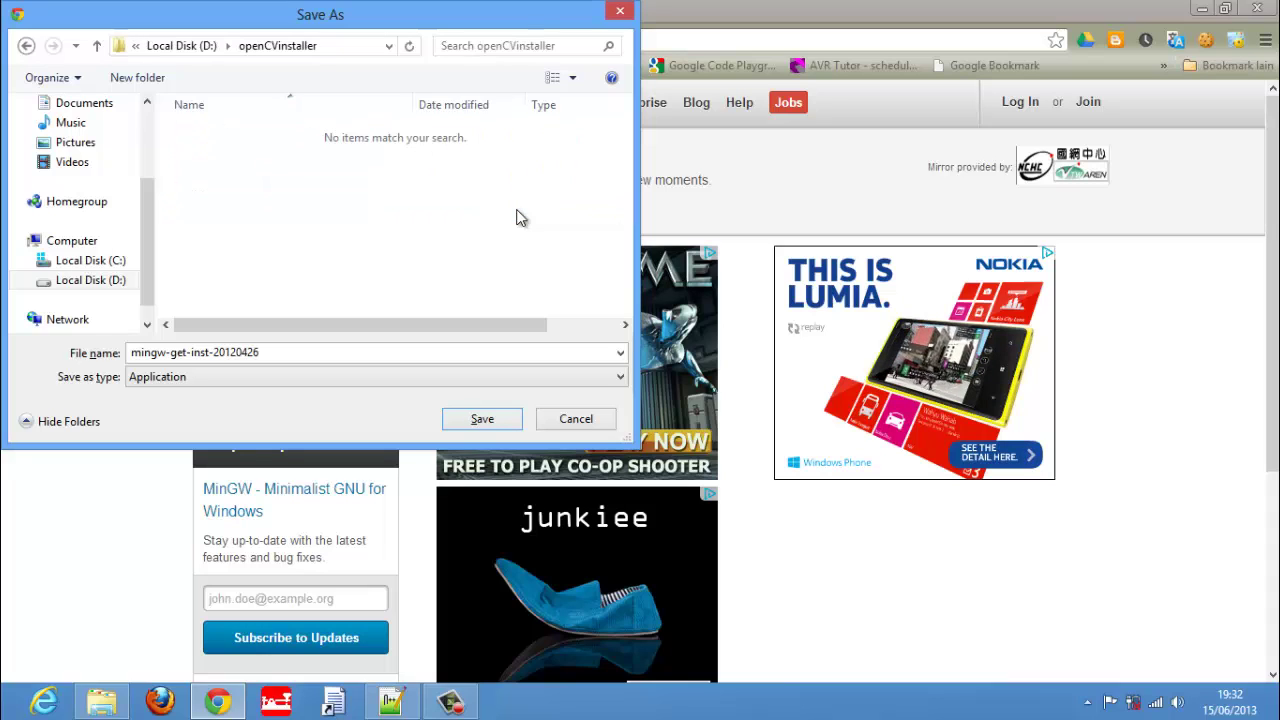
click(484, 420)
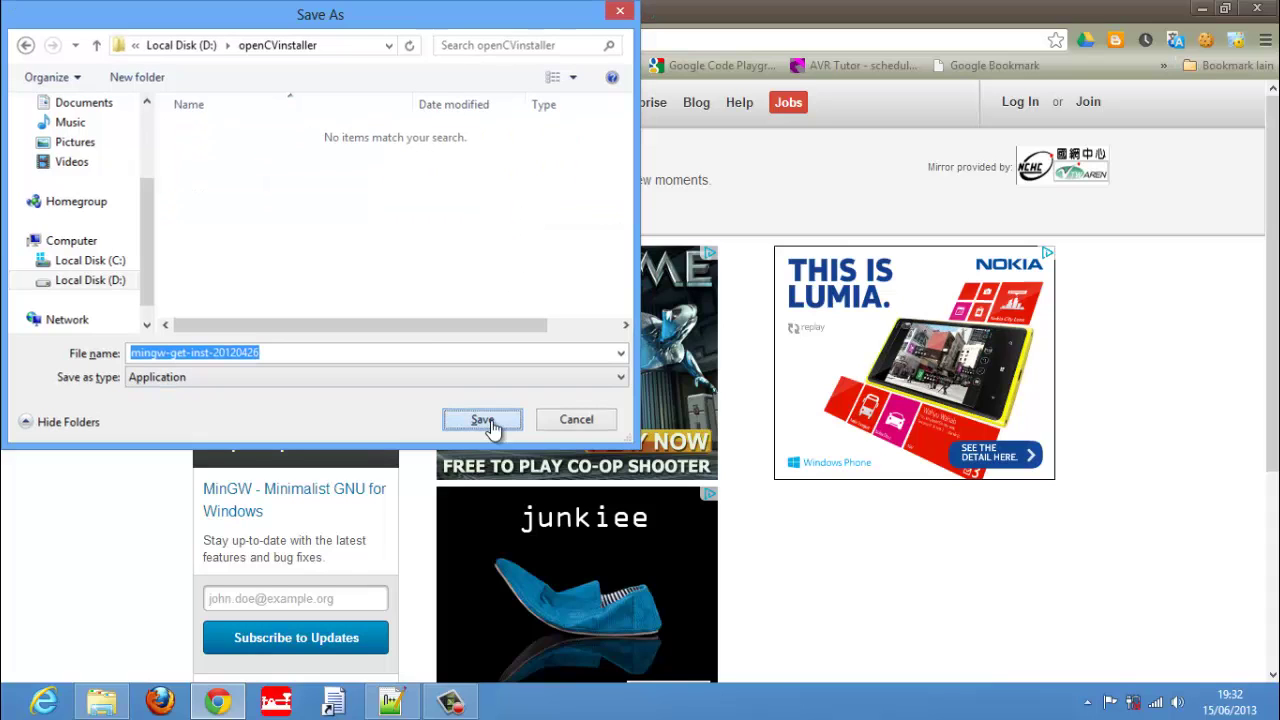
click(484, 420)
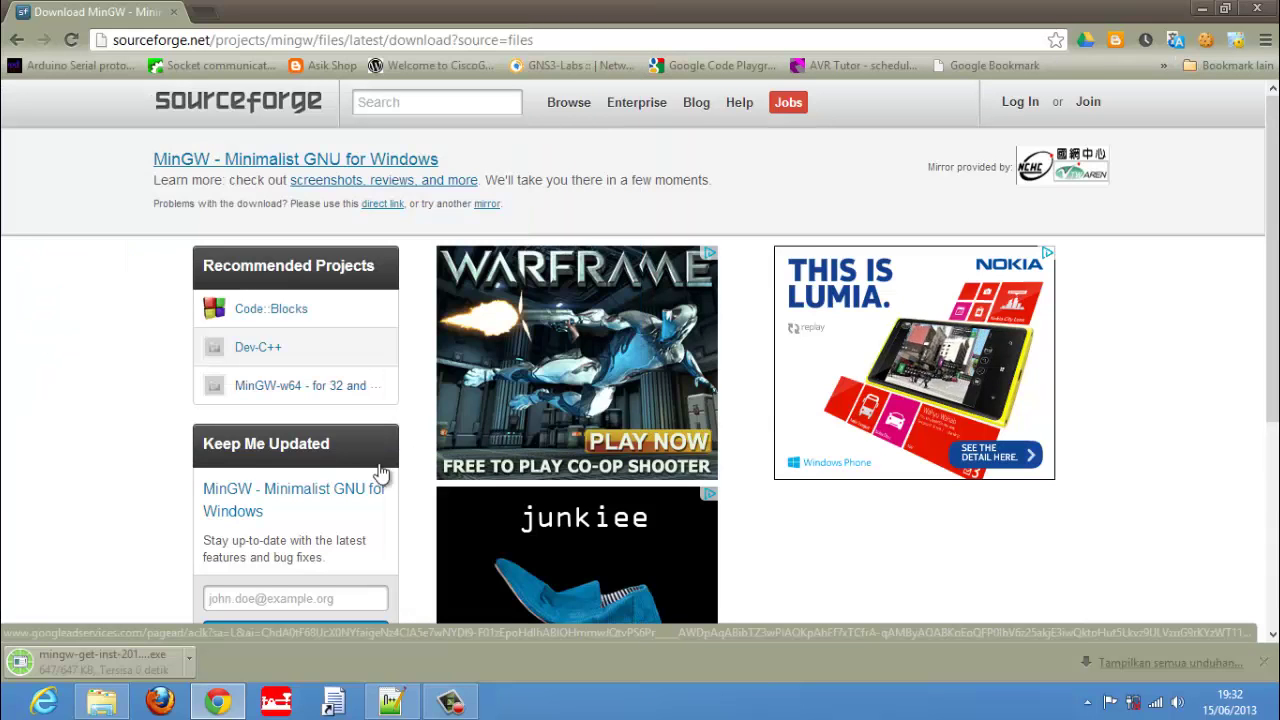
Step: Show the downloaded mingw-get-inst-20120426 file in its folder and run it
click(189, 659)
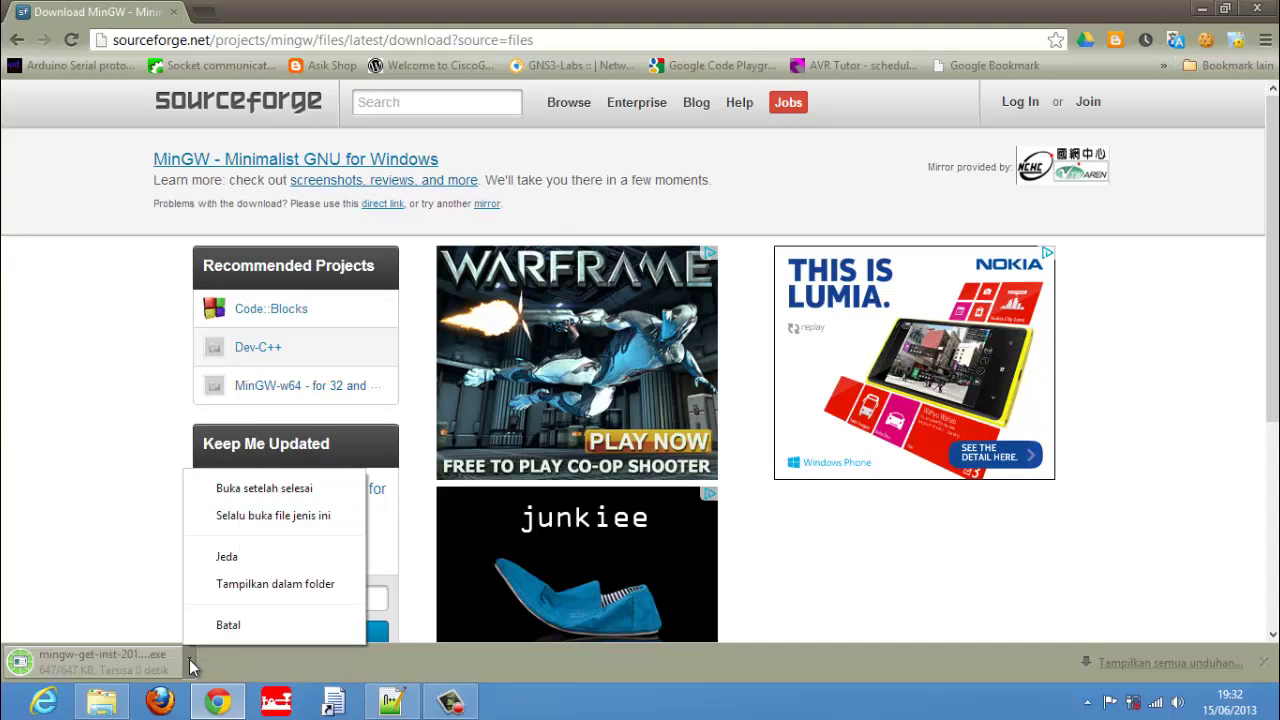
click(246, 590)
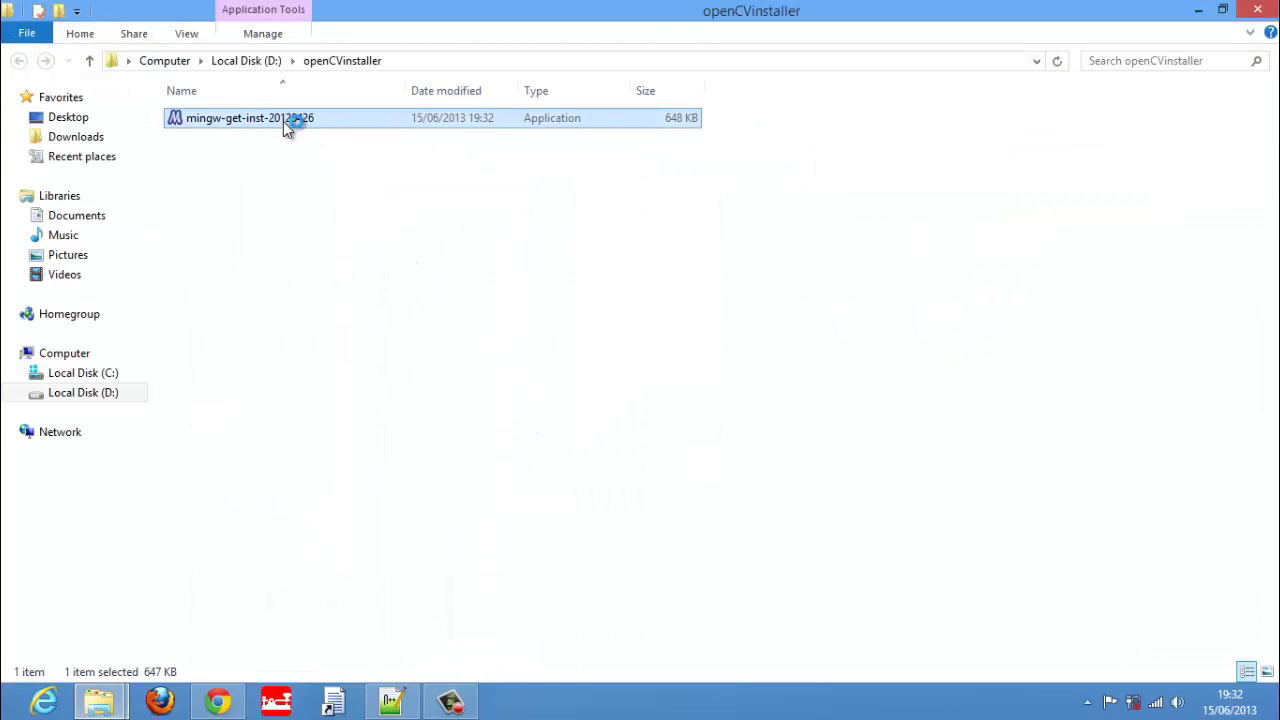
click(283, 121)
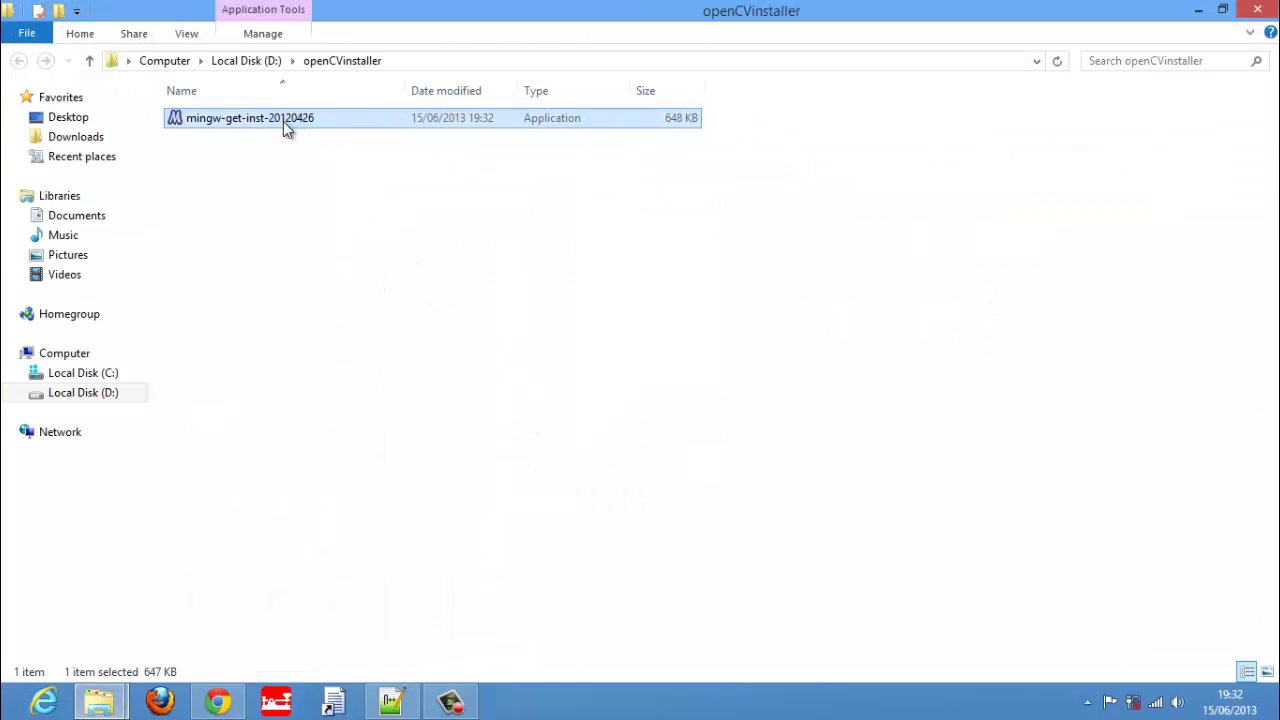
double_click(183, 119)
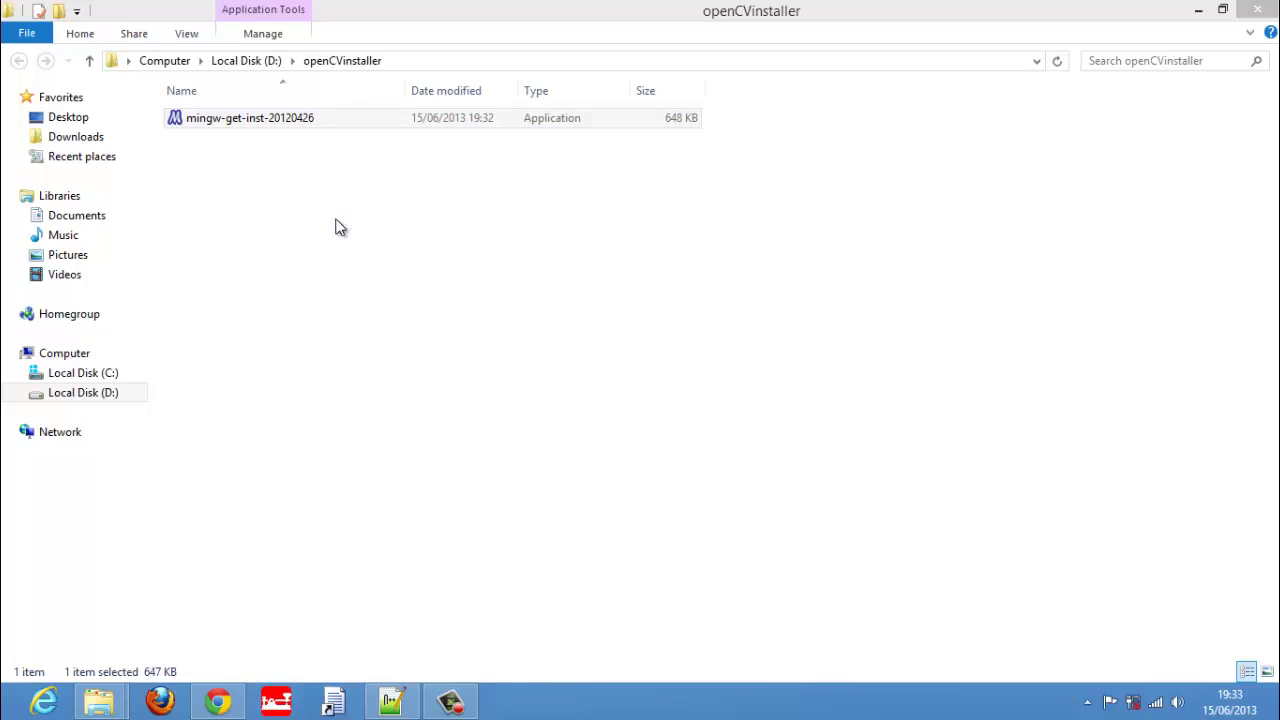
Step: Accept the license in MinGW-Get setup, keeping the pre-packaged catalogues, the C:\MinGW destination and the MinGW Start Menu folder
click(745, 500)
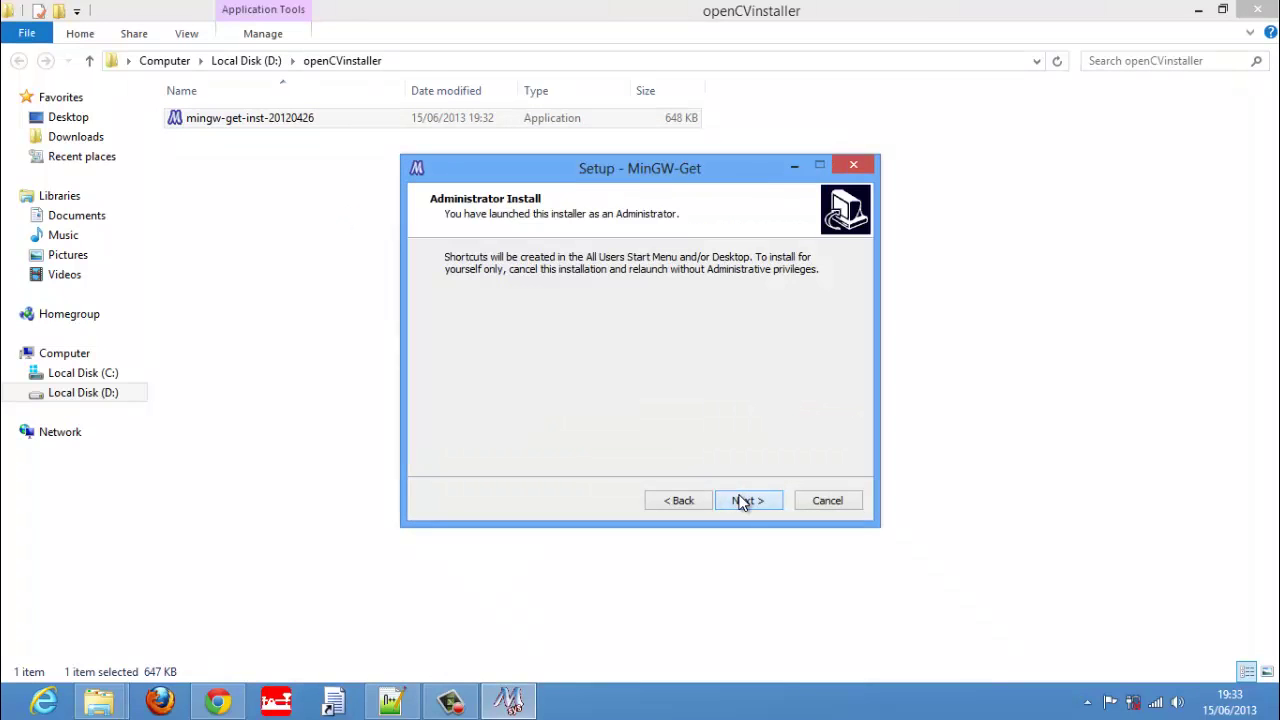
click(743, 501)
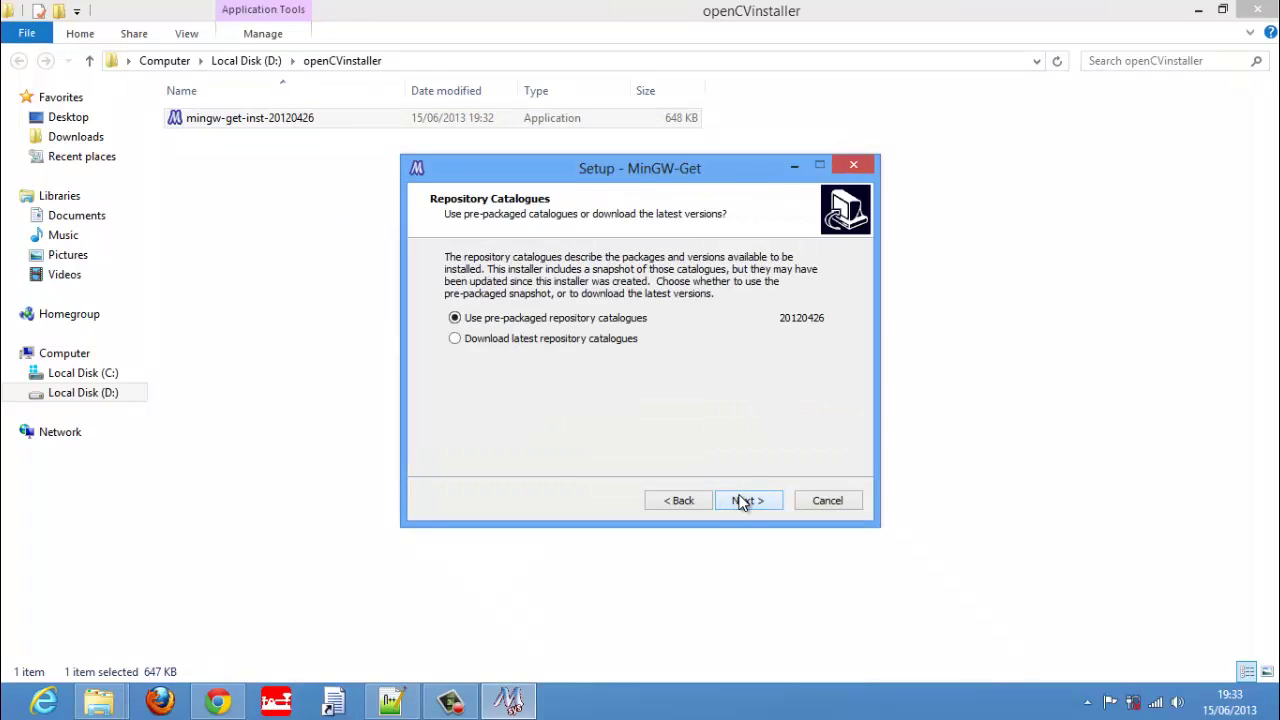
click(743, 501)
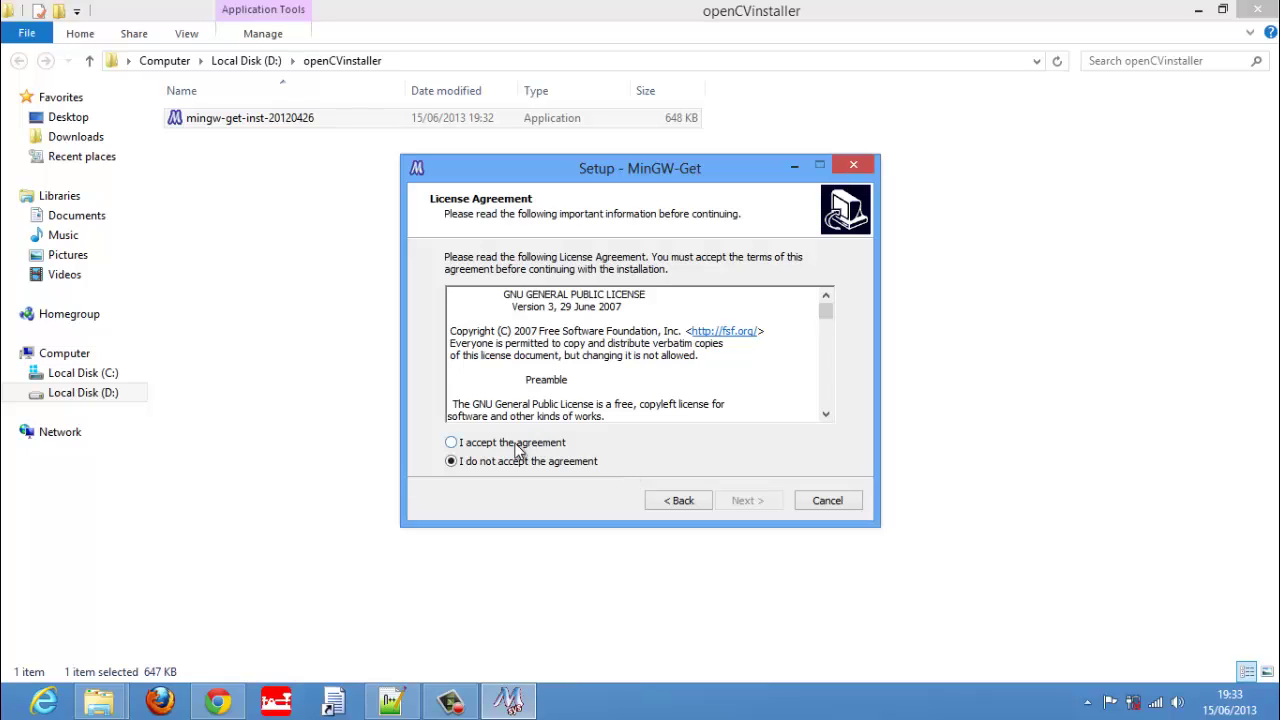
click(451, 442)
click(742, 502)
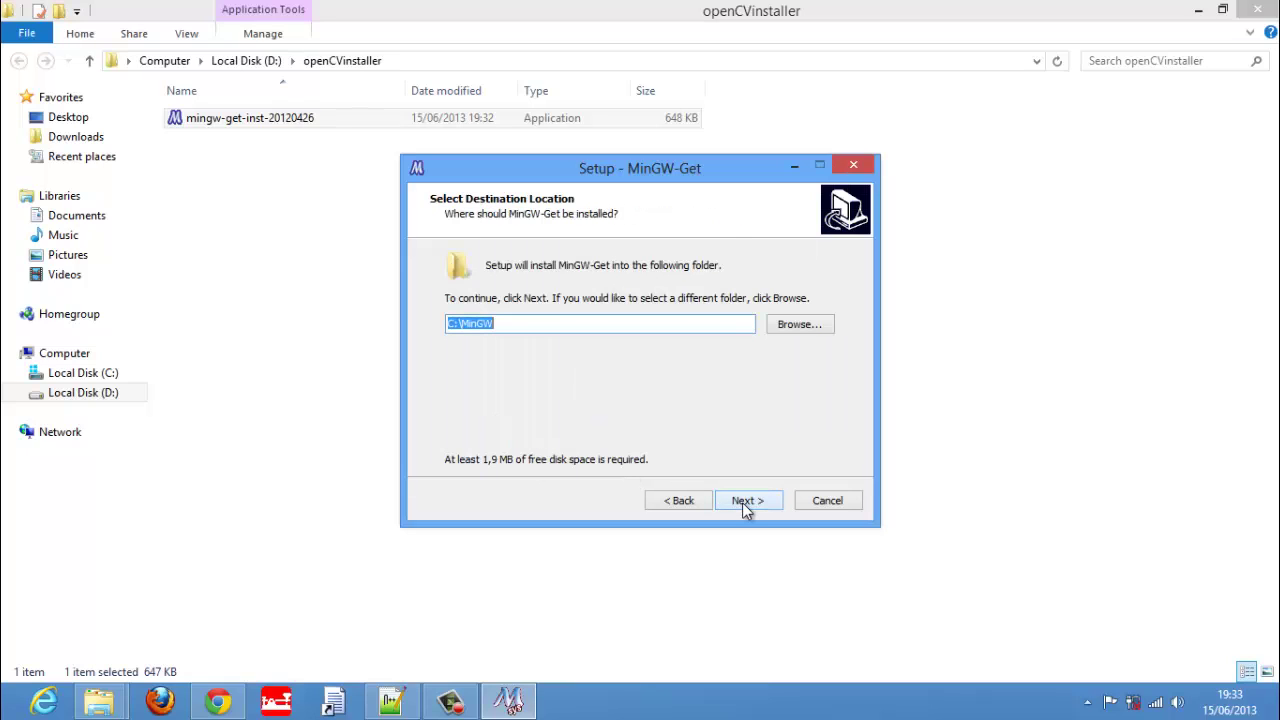
click(742, 502)
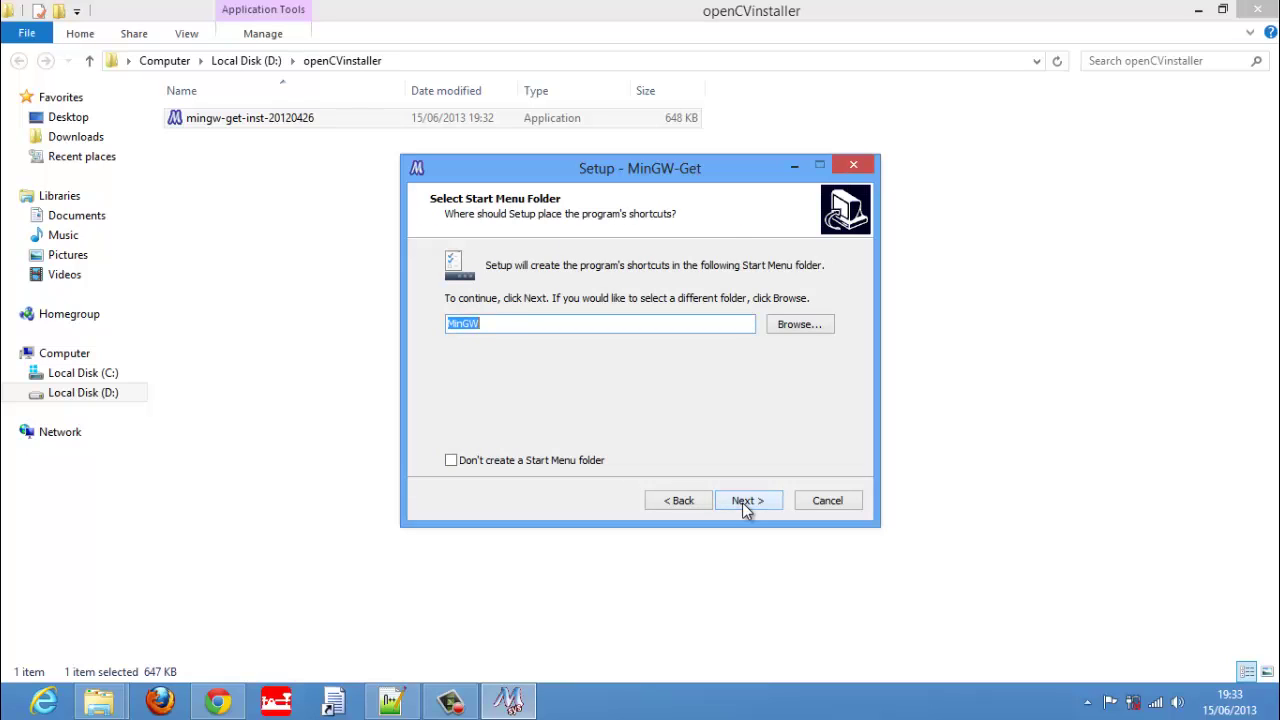
click(742, 502)
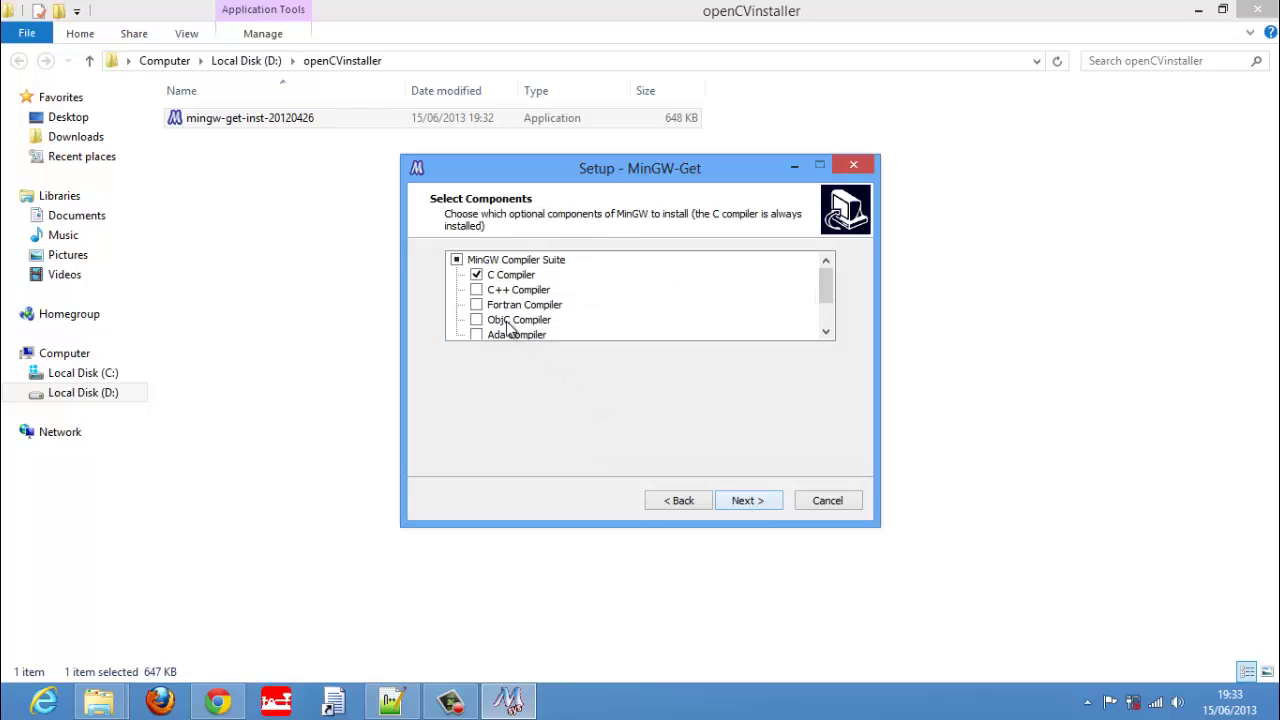
Step: Add the C++ Compiler to the selected components and start the MinGW installation
click(477, 290)
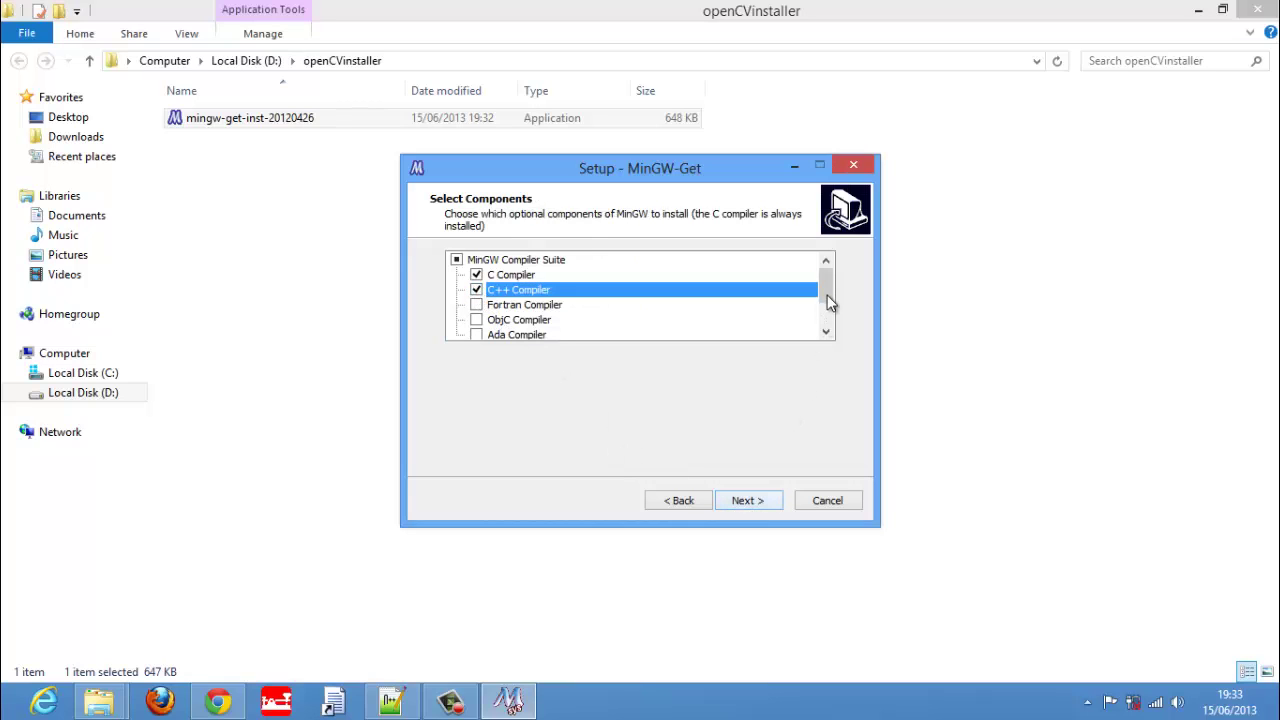
drag(829, 300, 831, 268)
click(748, 500)
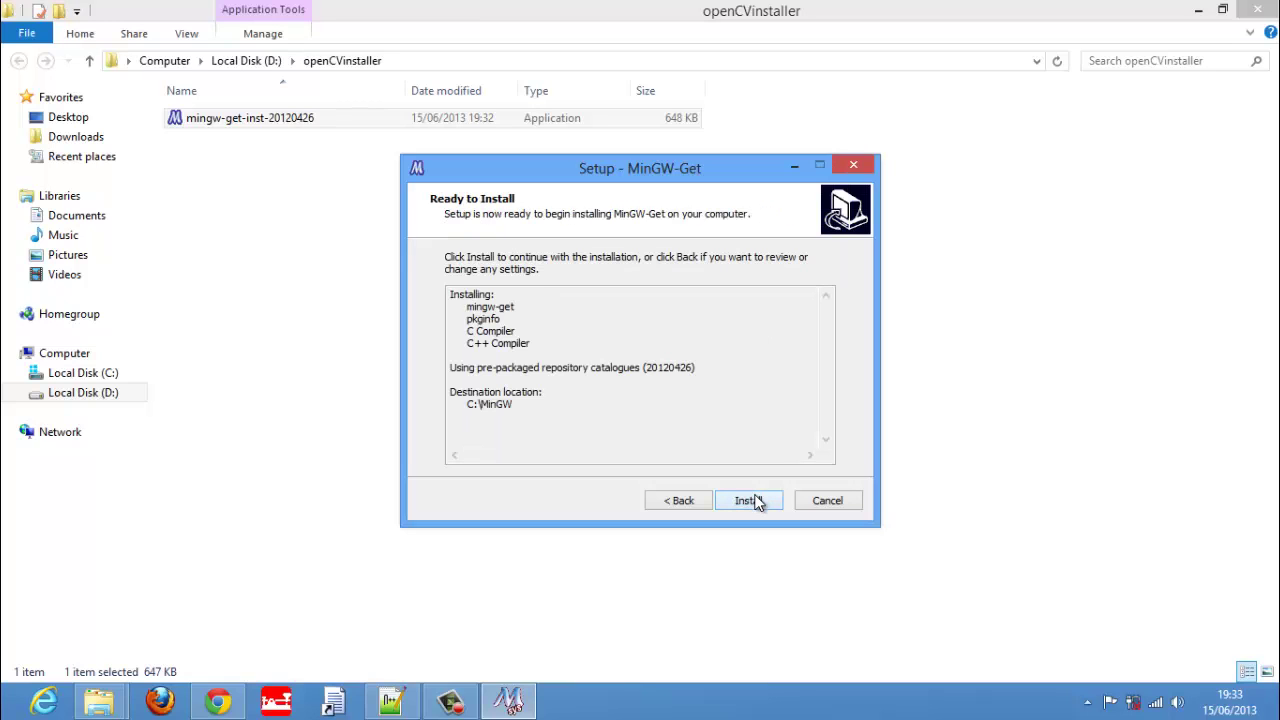
click(748, 500)
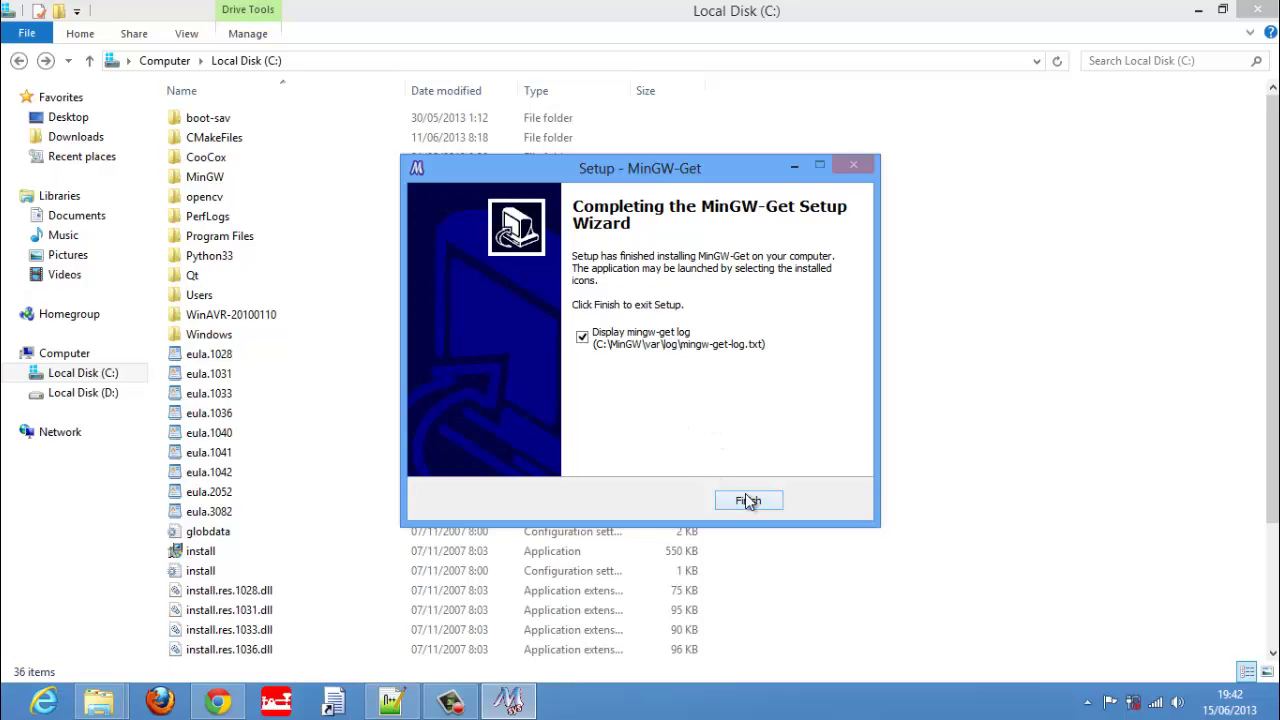
Step: Finish the MinGW-Get setup without displaying the mingw-get log
click(612, 338)
click(758, 502)
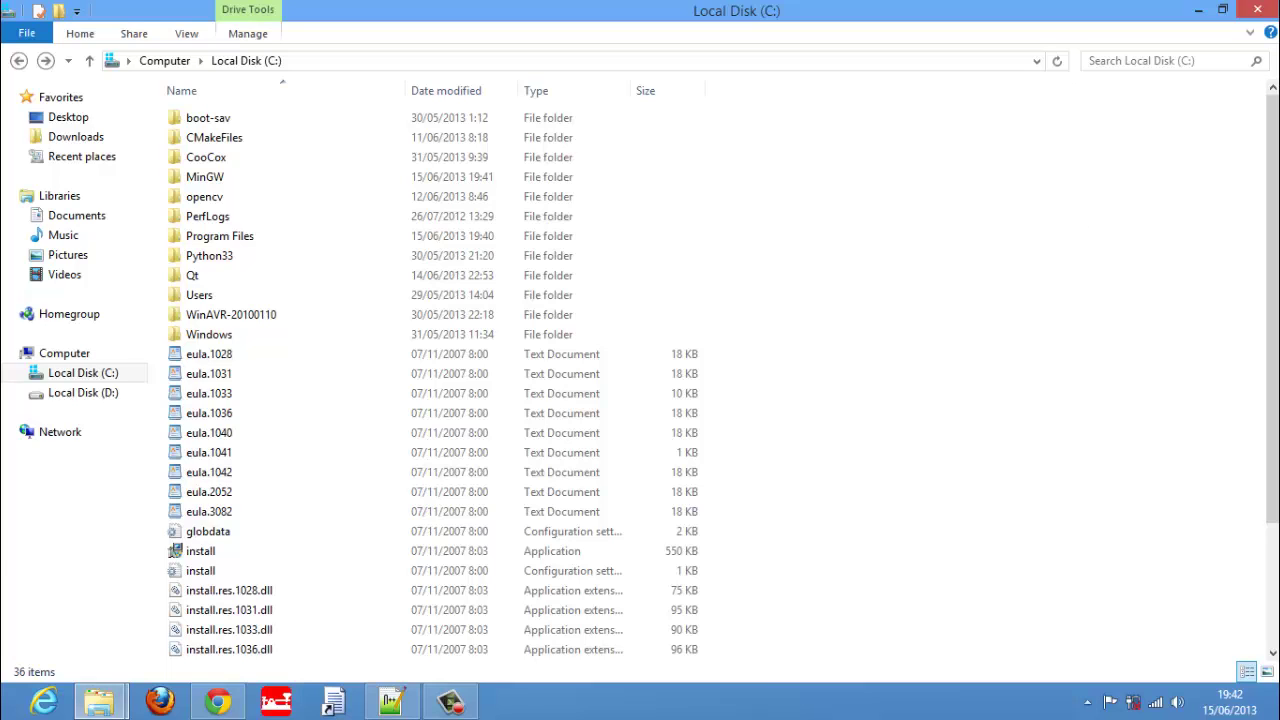
Step: Open Command Prompt and run gcc to check whether the compiler is available
key(super+q)
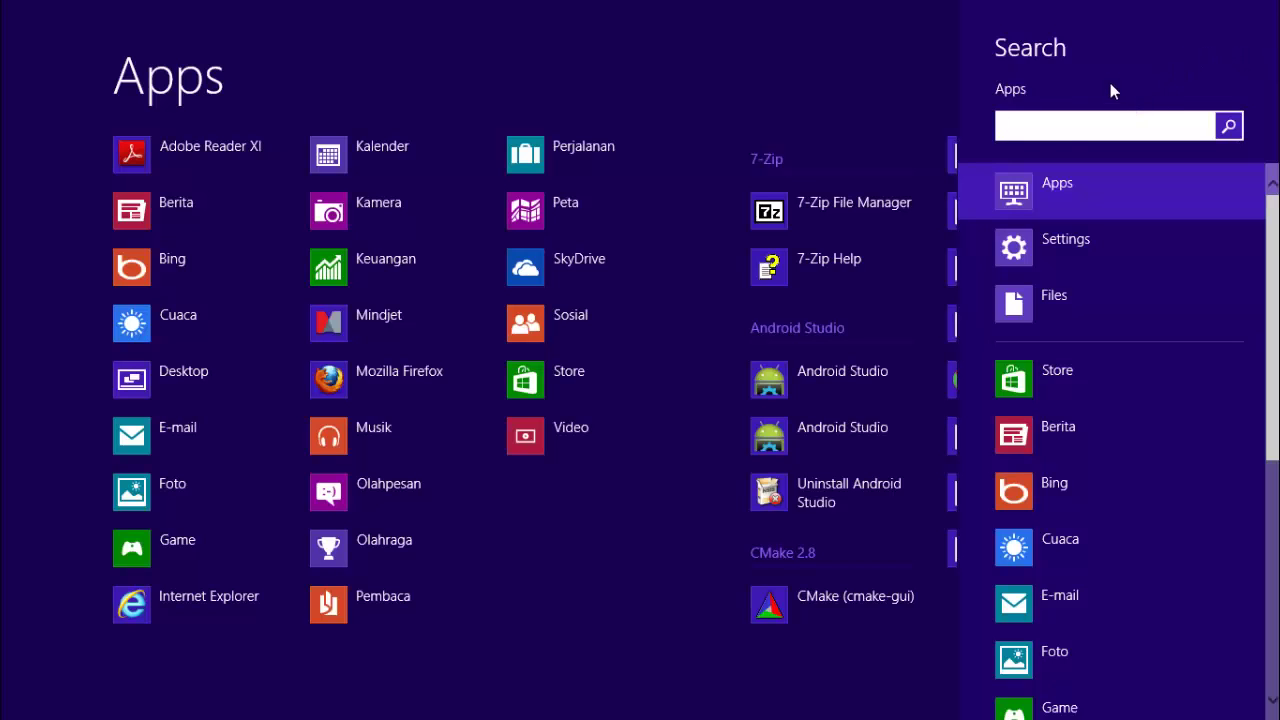
text(cmd)
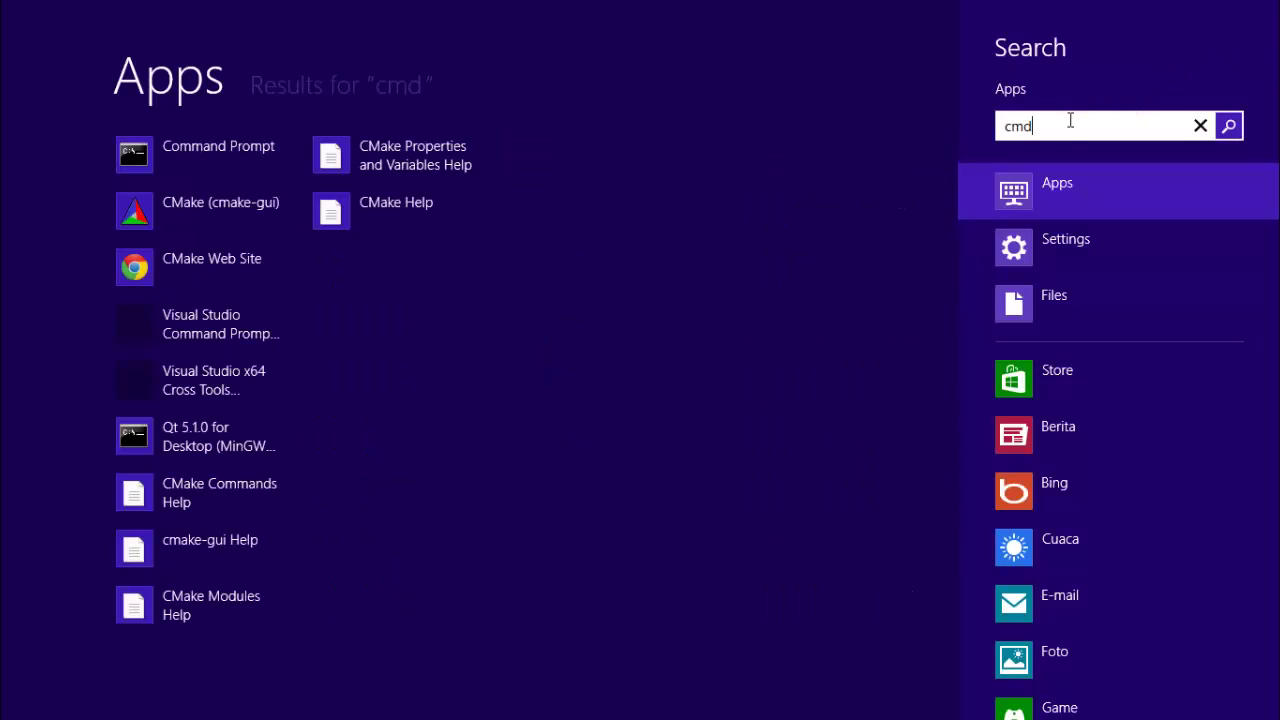
click(155, 165)
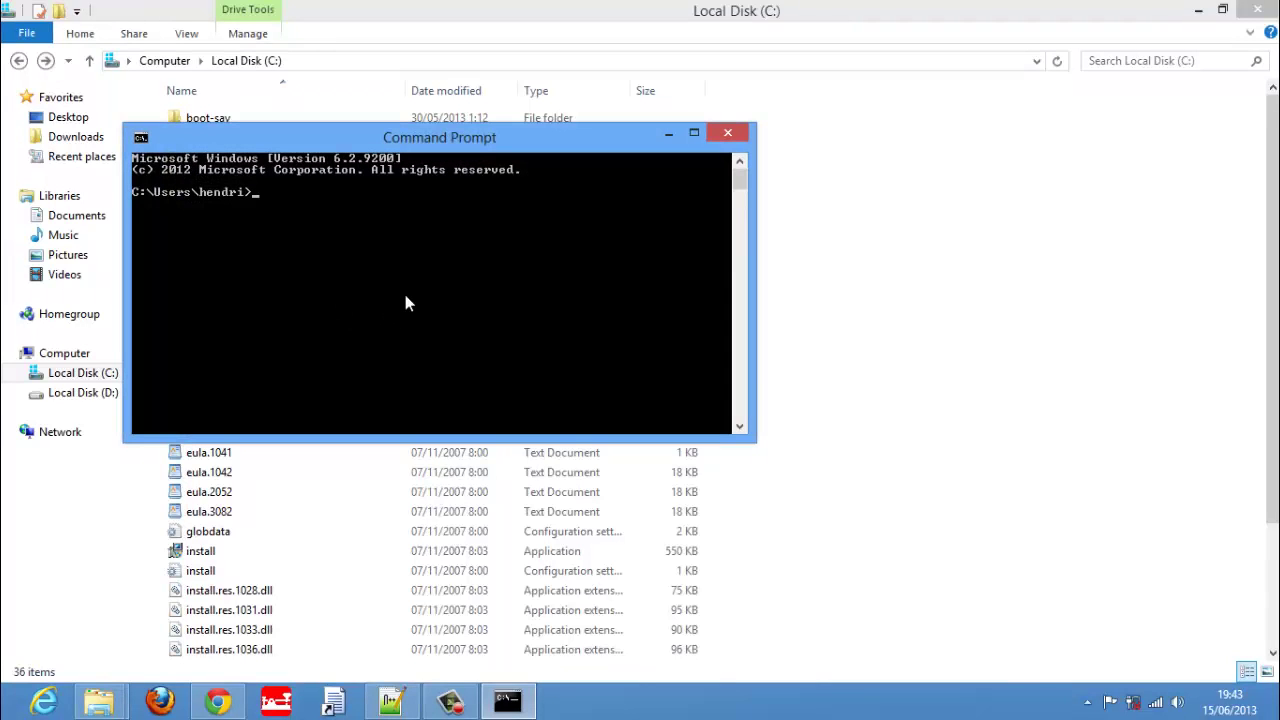
text(gcc)
key(Return)
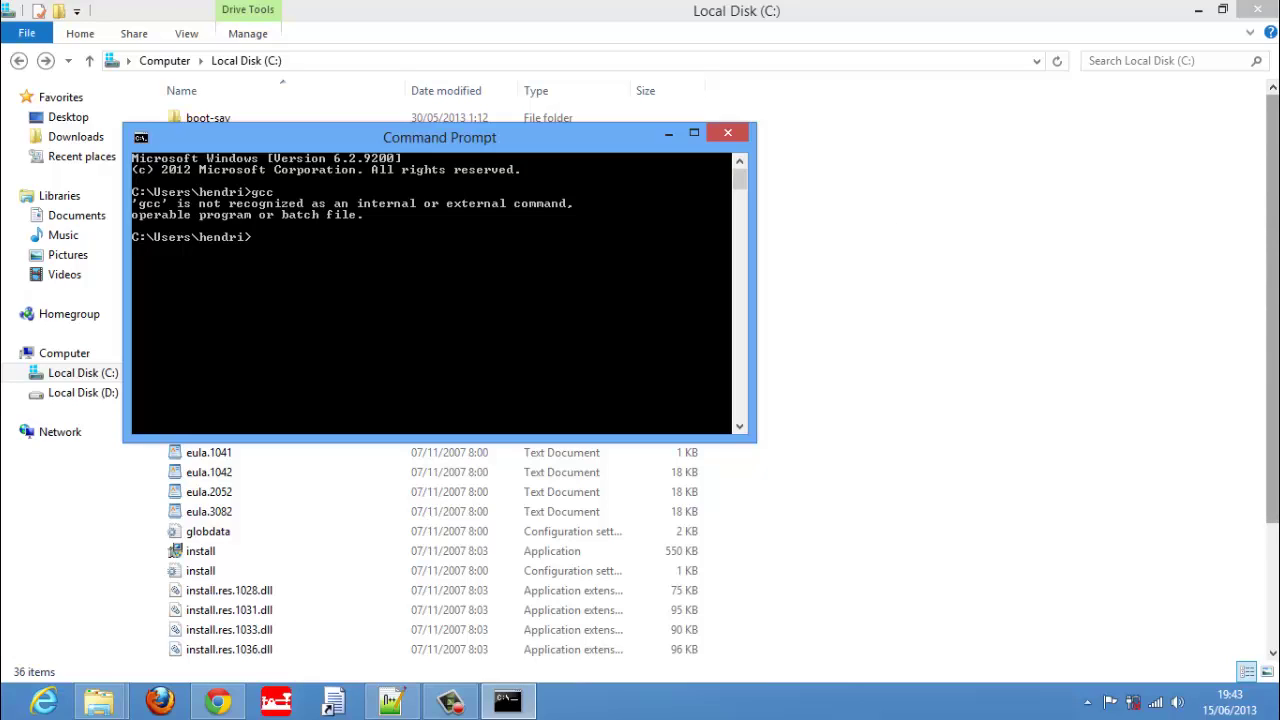
Step: Return to File Explorer, open the bin folder inside C:\MinGW and copy its path
click(1037, 131)
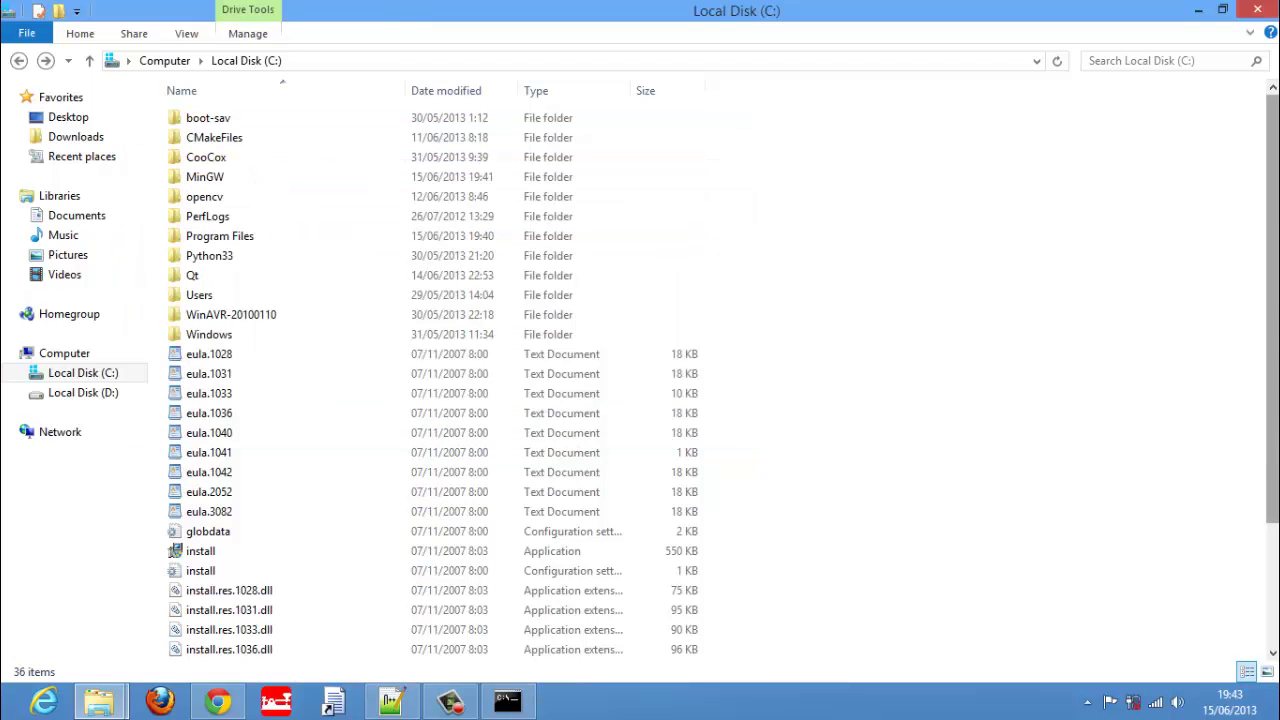
double_click(205, 178)
click(196, 124)
double_click(196, 124)
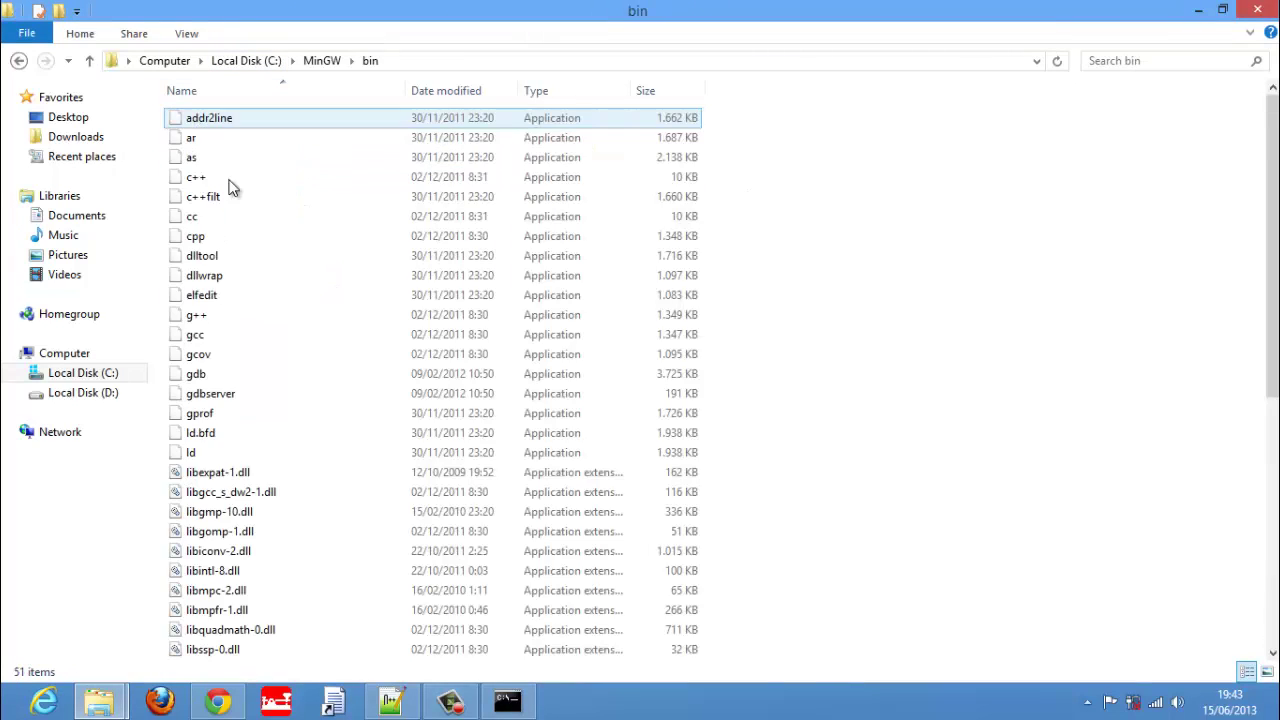
click(420, 58)
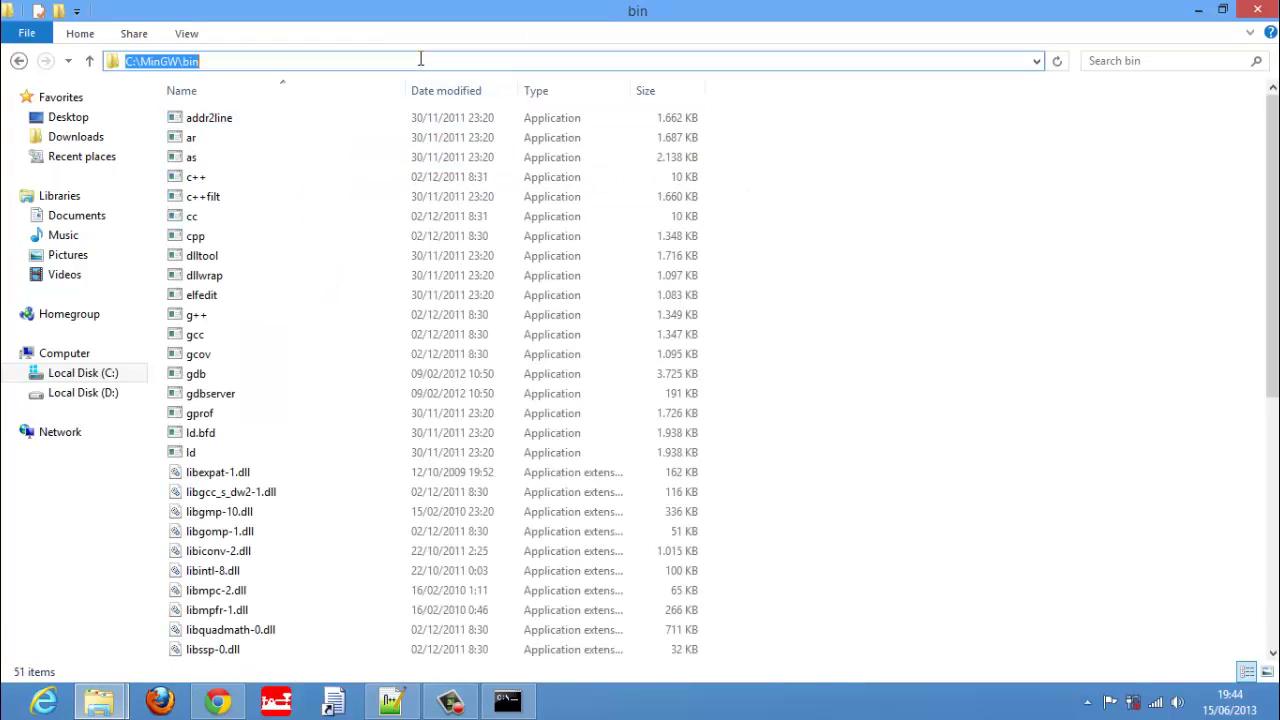
right_click(188, 64)
click(232, 126)
Step: Search the system settings for "env" and open "Edit the system environment variables"
mouse_move(1278, 3)
click(1238, 352)
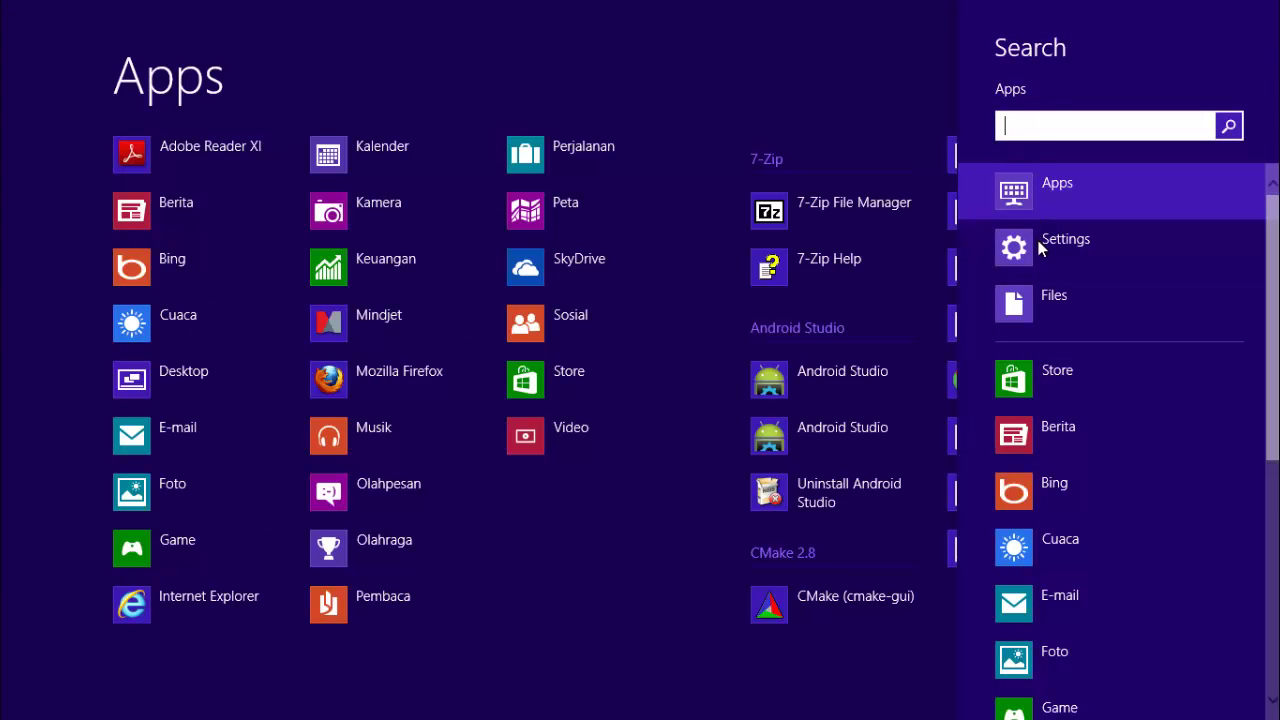
key(super+w)
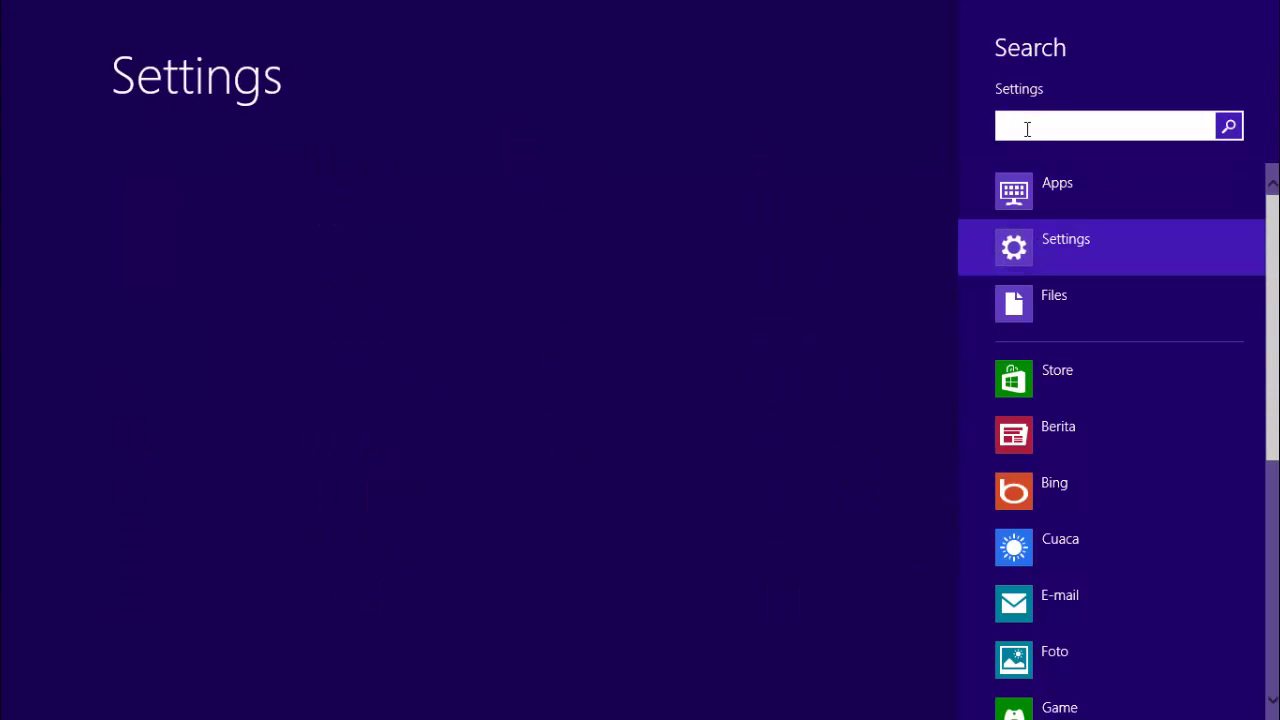
text(env)
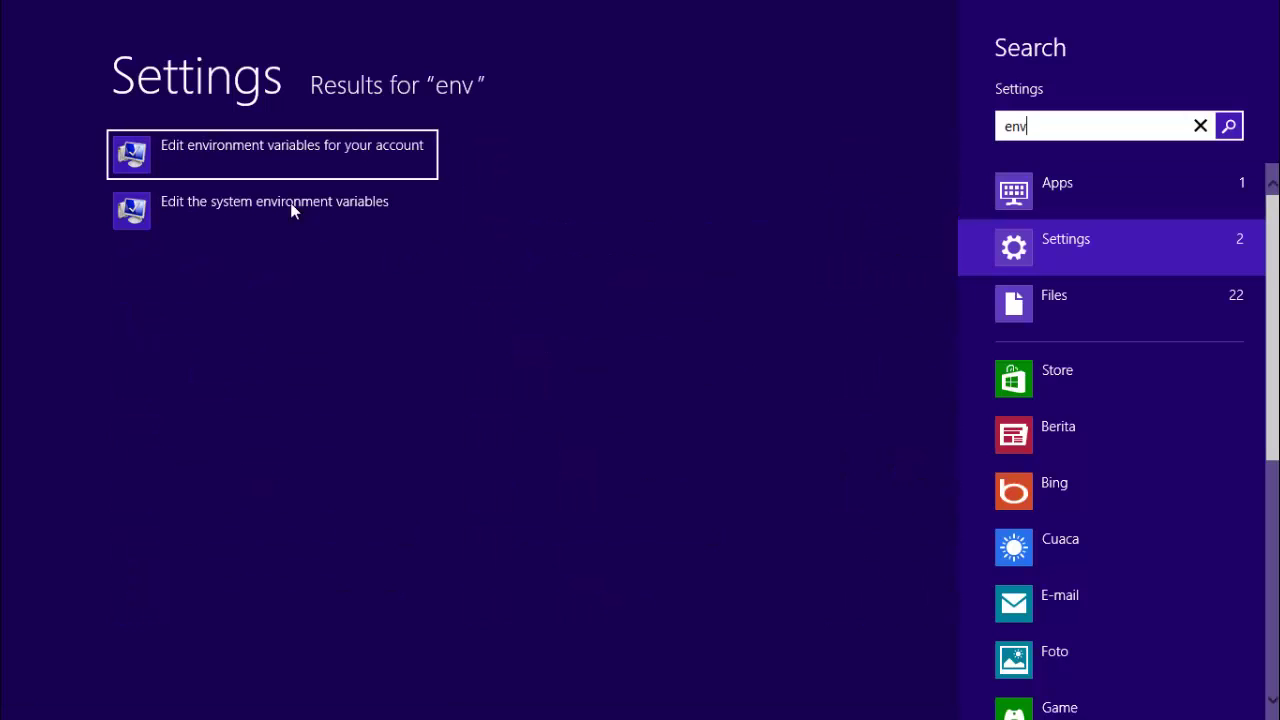
click(285, 201)
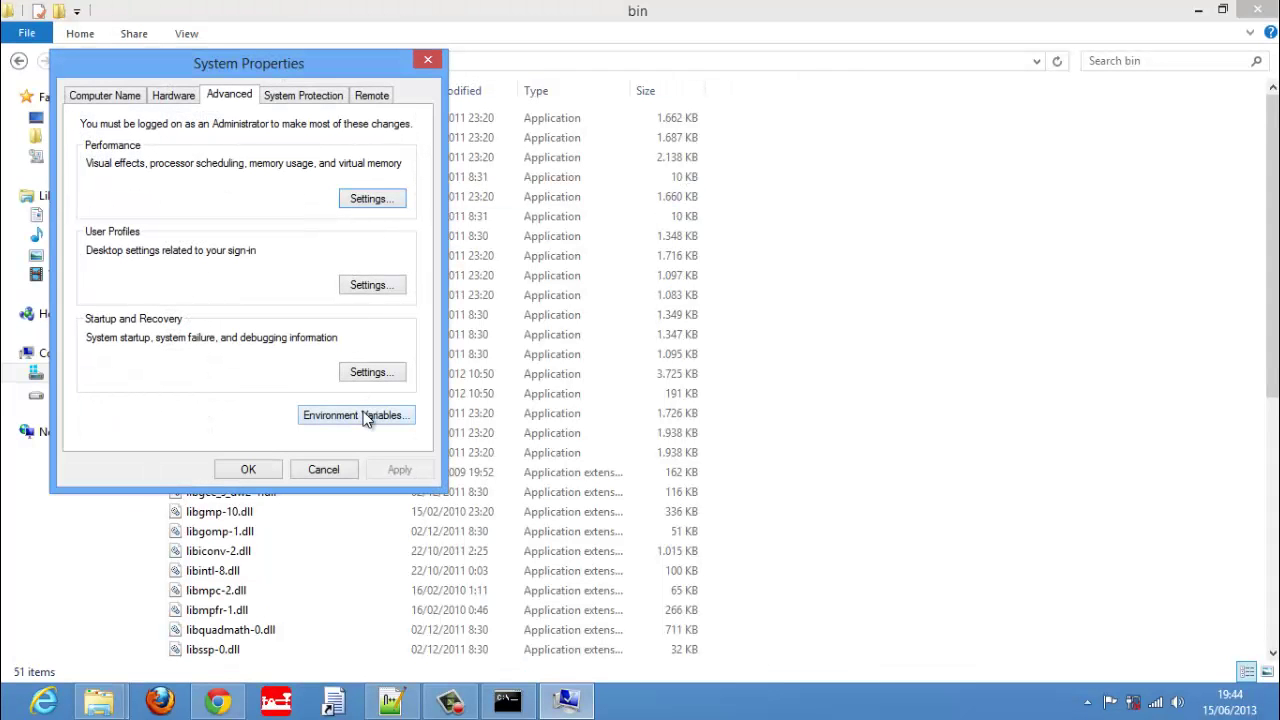
Step: Append ";C:\MinGW\bin" to the Path system variable in the environment variables and confirm all the system dialogs
click(366, 418)
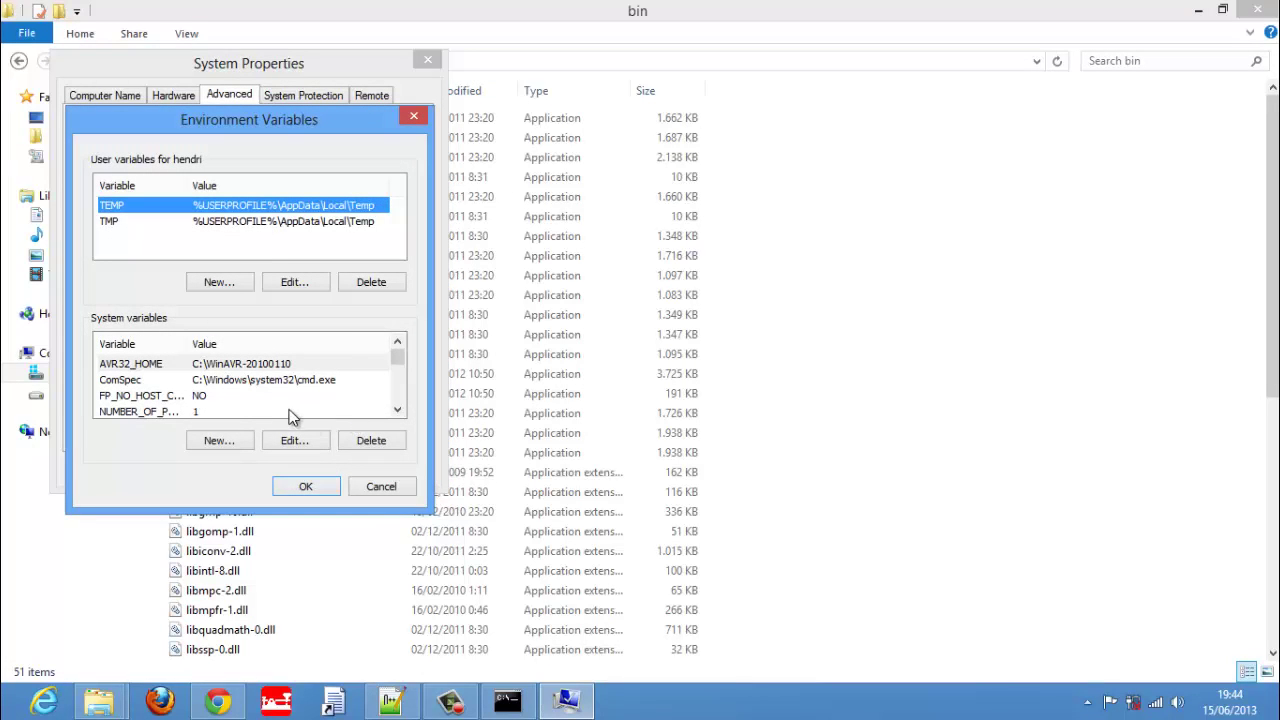
click(397, 410)
click(397, 410)
click(398, 410)
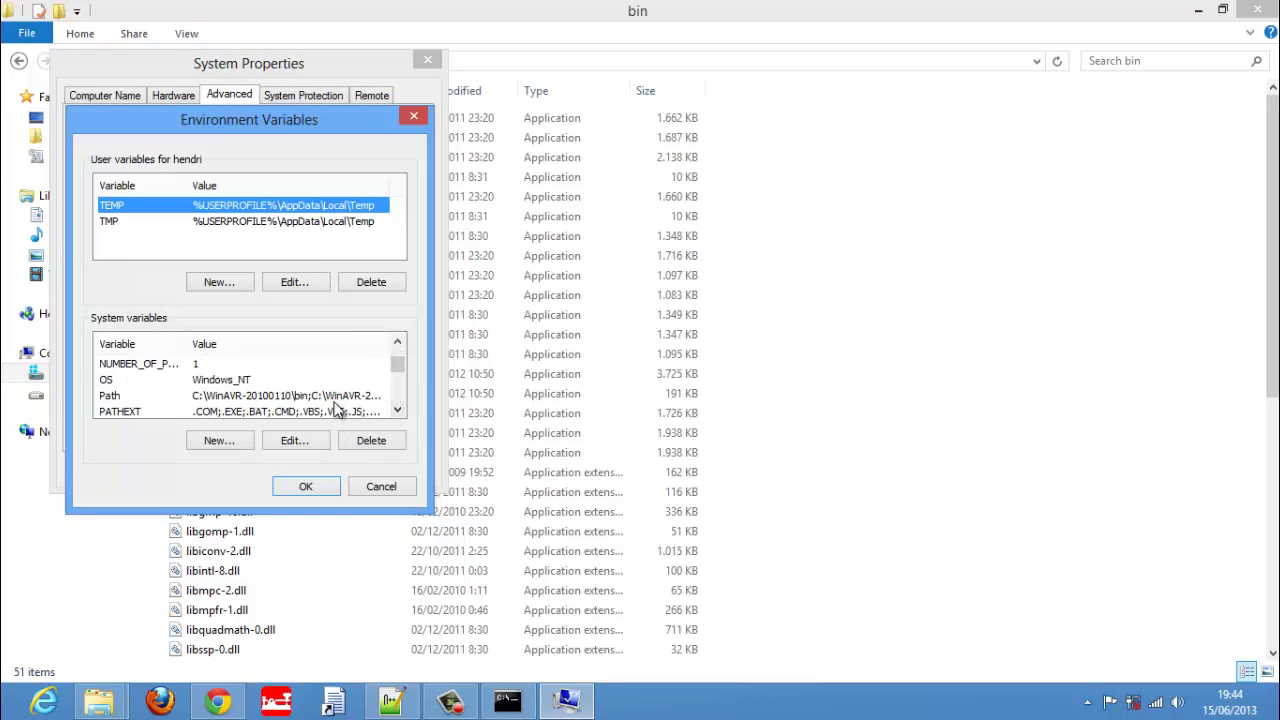
click(335, 400)
double_click(336, 400)
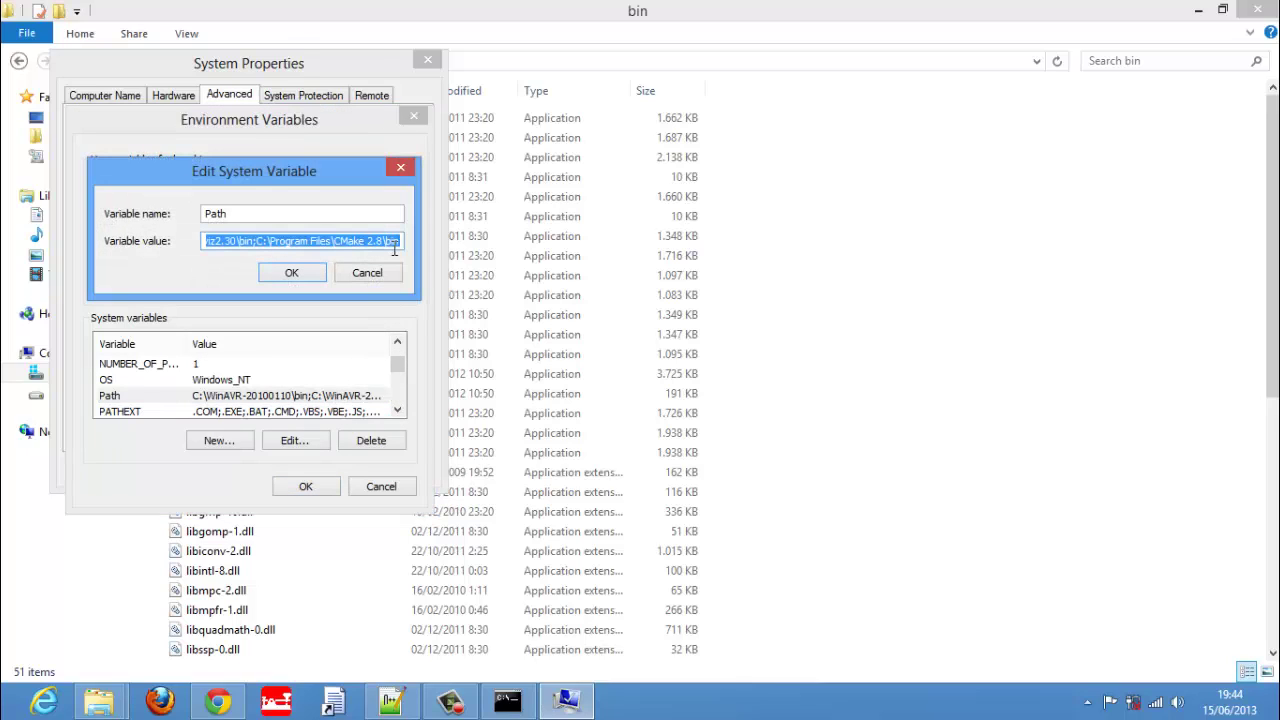
click(401, 241)
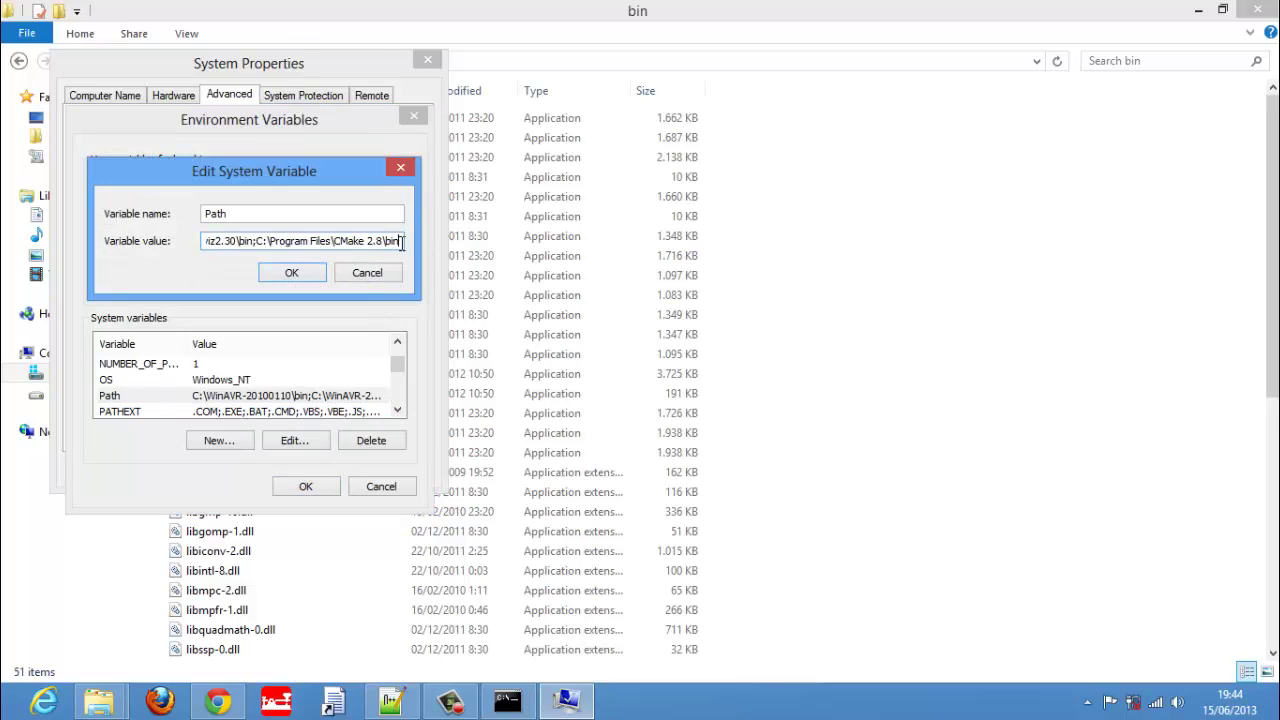
text(;)
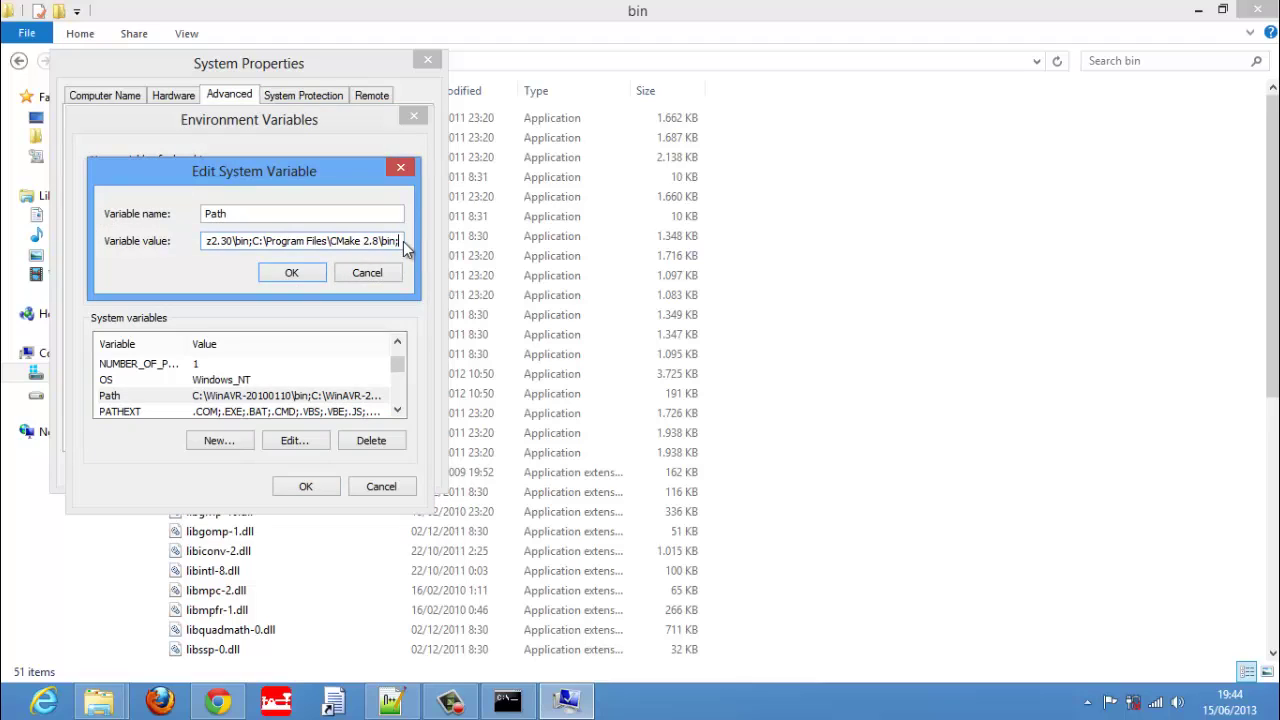
right_click(401, 241)
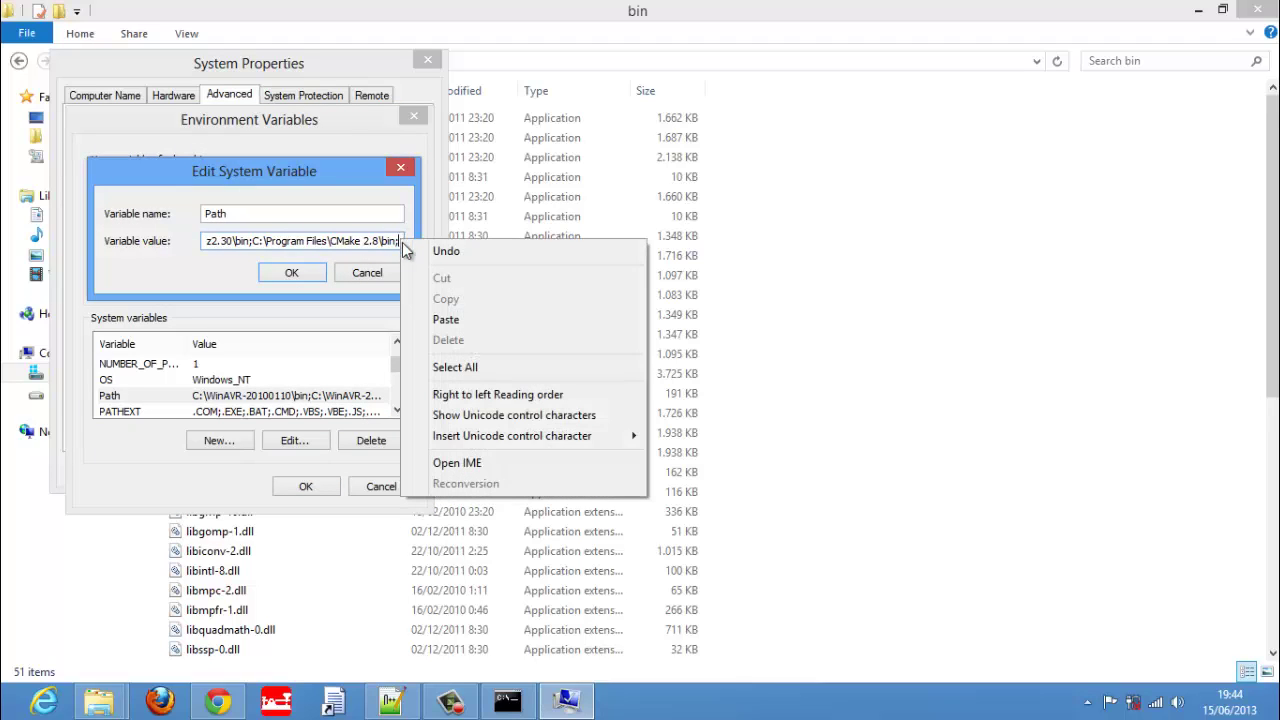
click(445, 320)
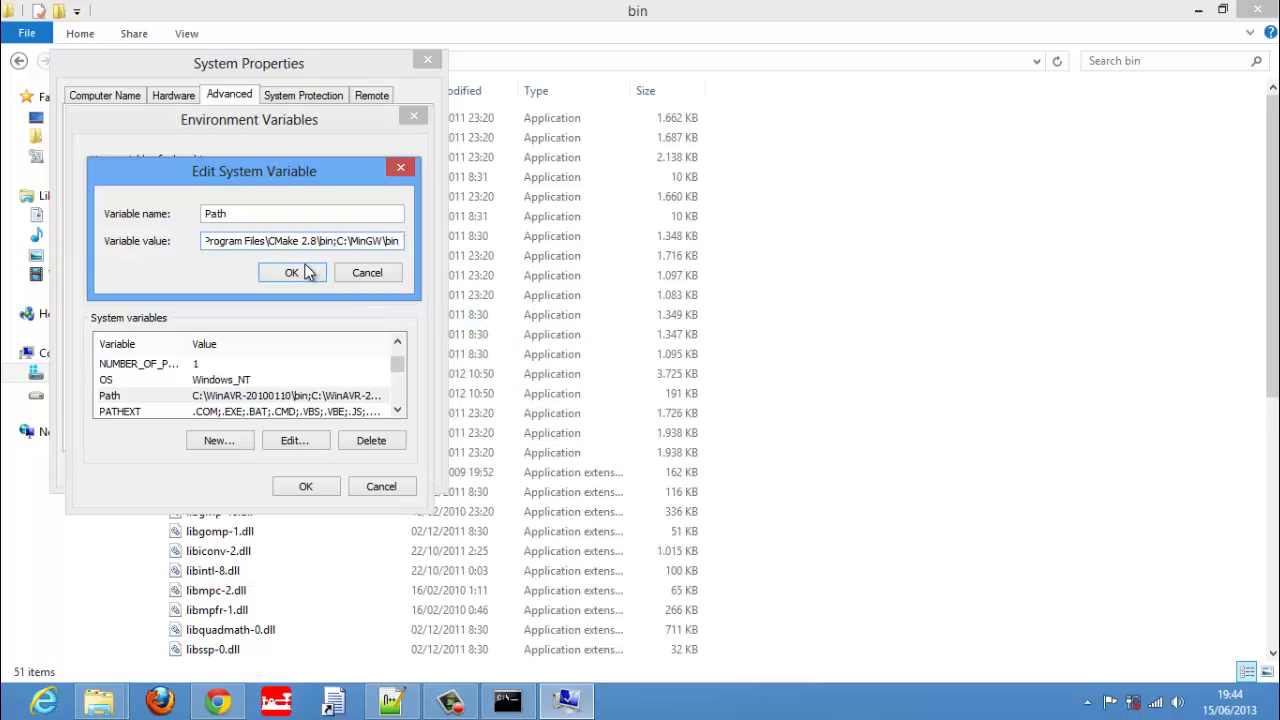
click(291, 273)
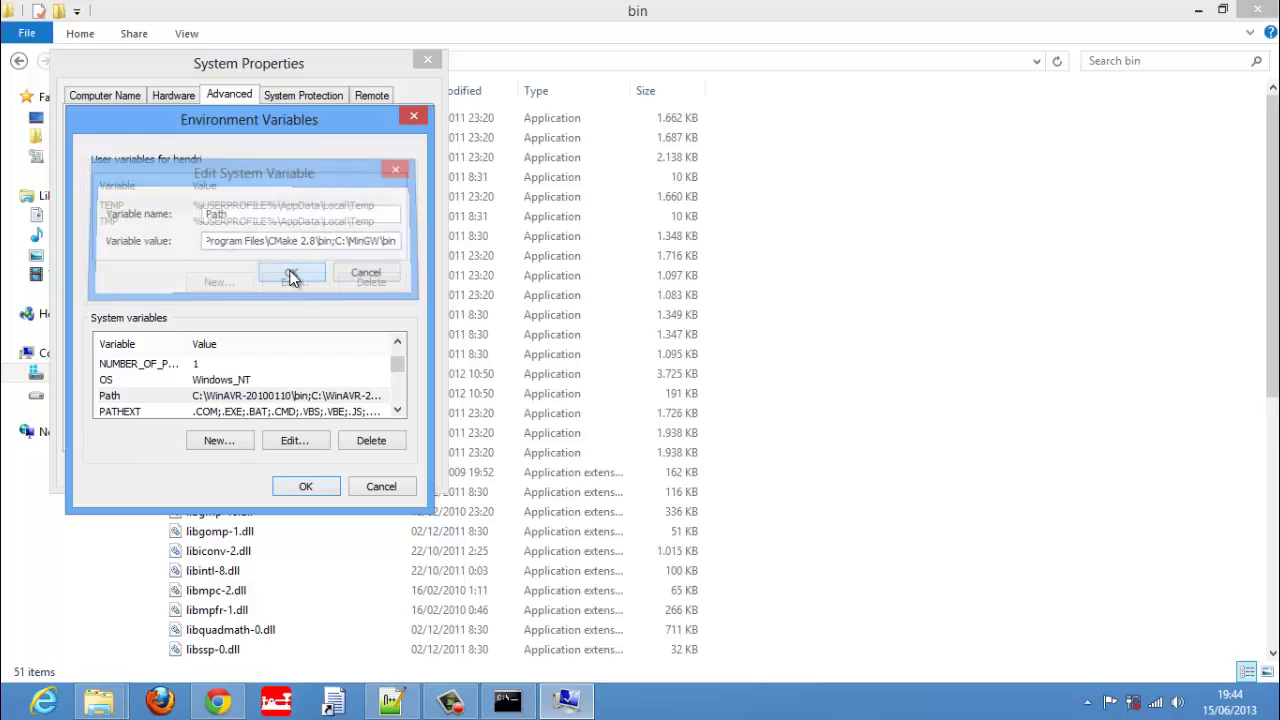
click(305, 487)
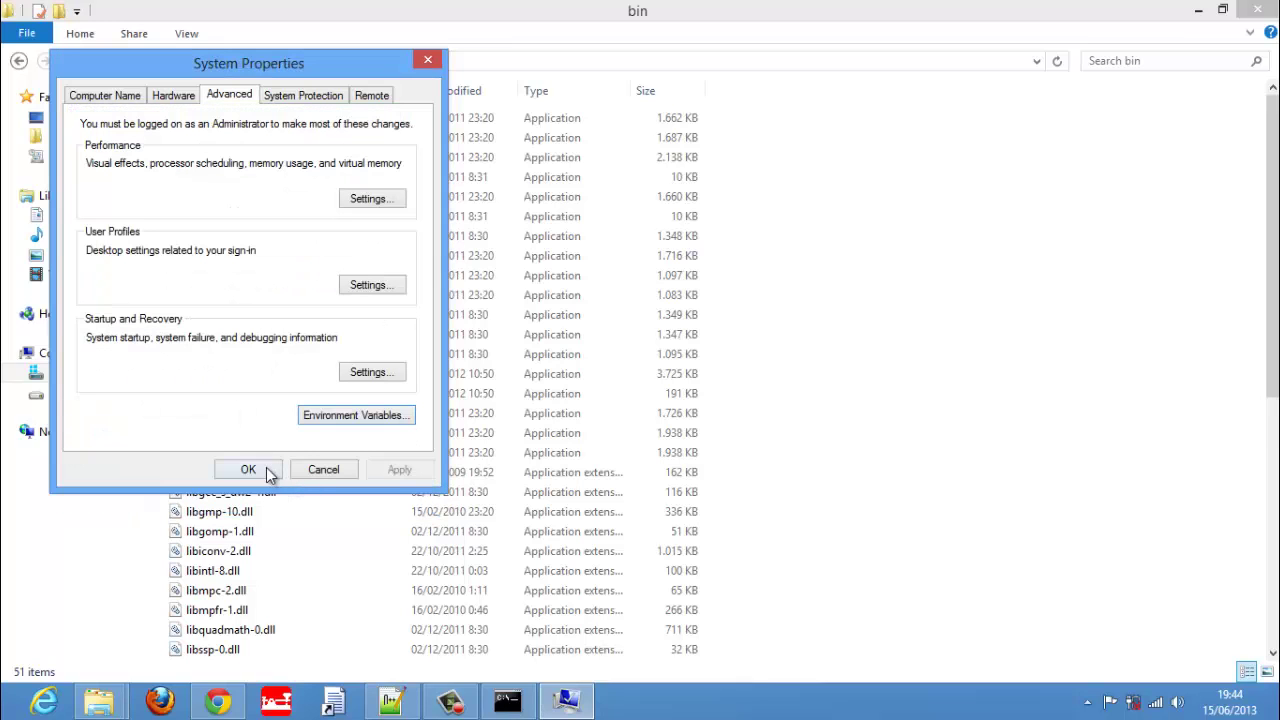
click(265, 474)
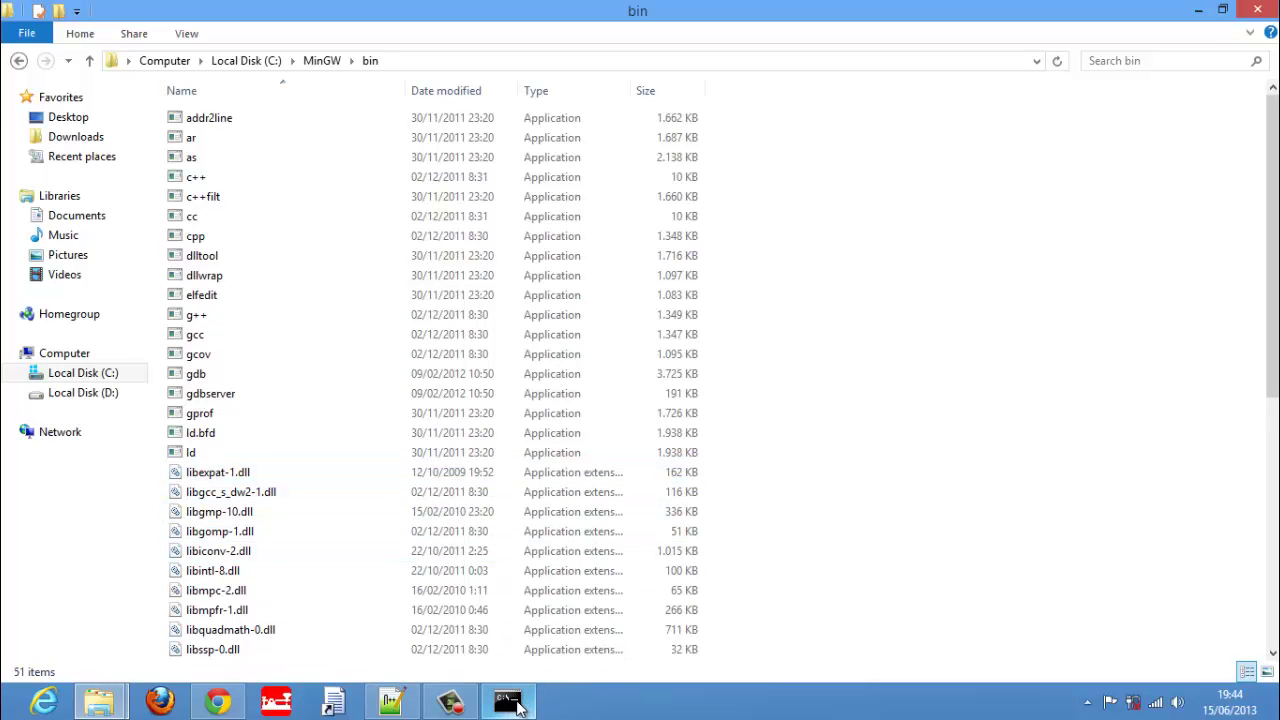
Step: Close the old Command Prompt, open a fresh one and run gcc to check that the compiler is found, then close it
click(518, 706)
click(732, 128)
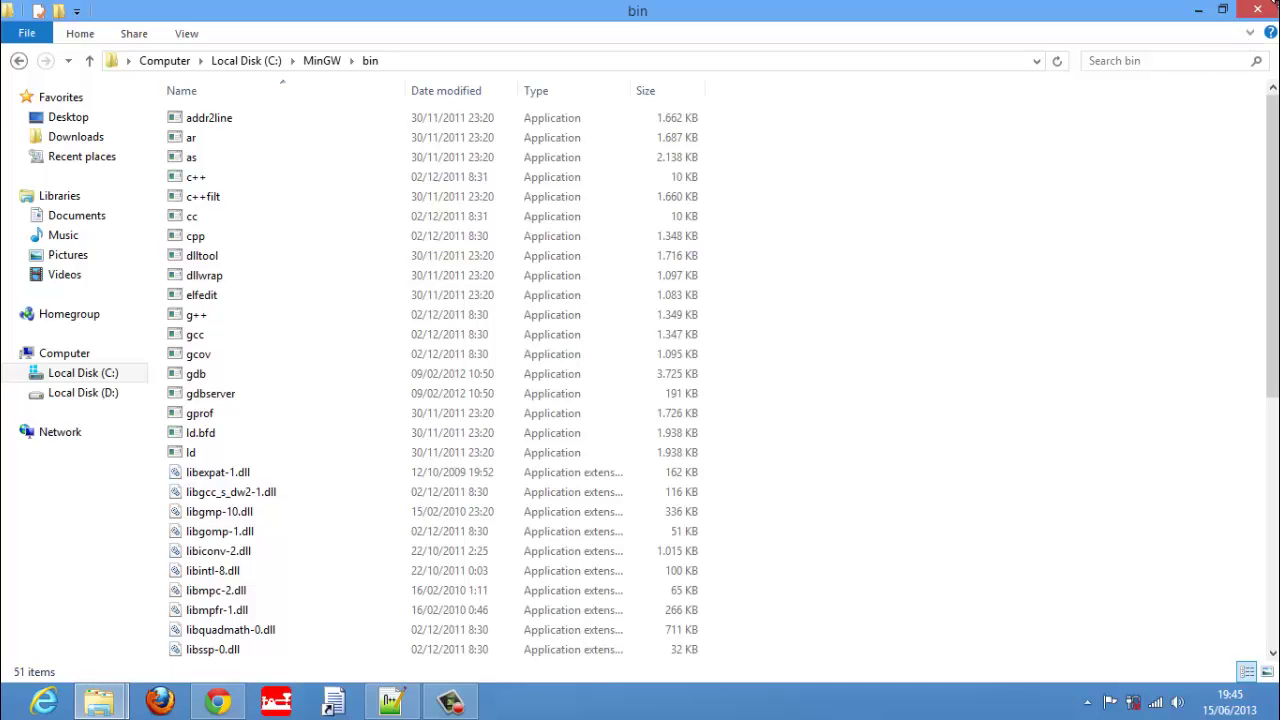
key(super+q)
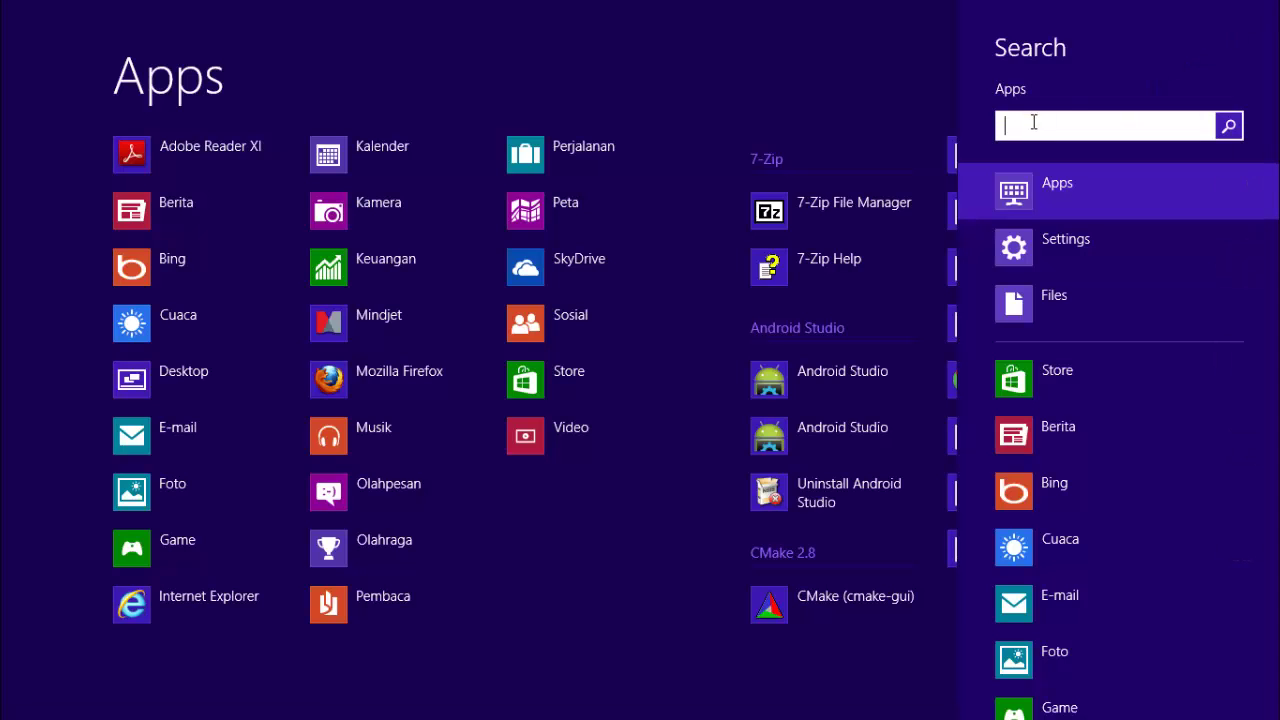
text(cmd)
key(Return)
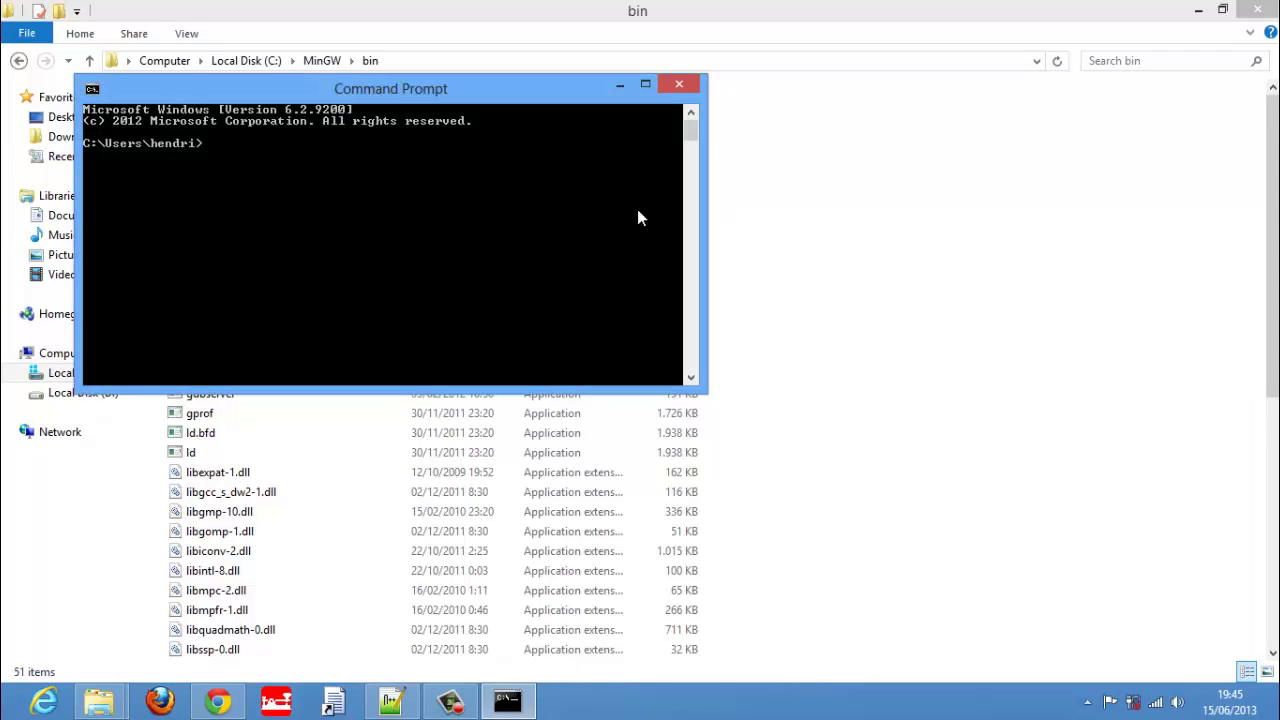
text(gcc)
key(Return)
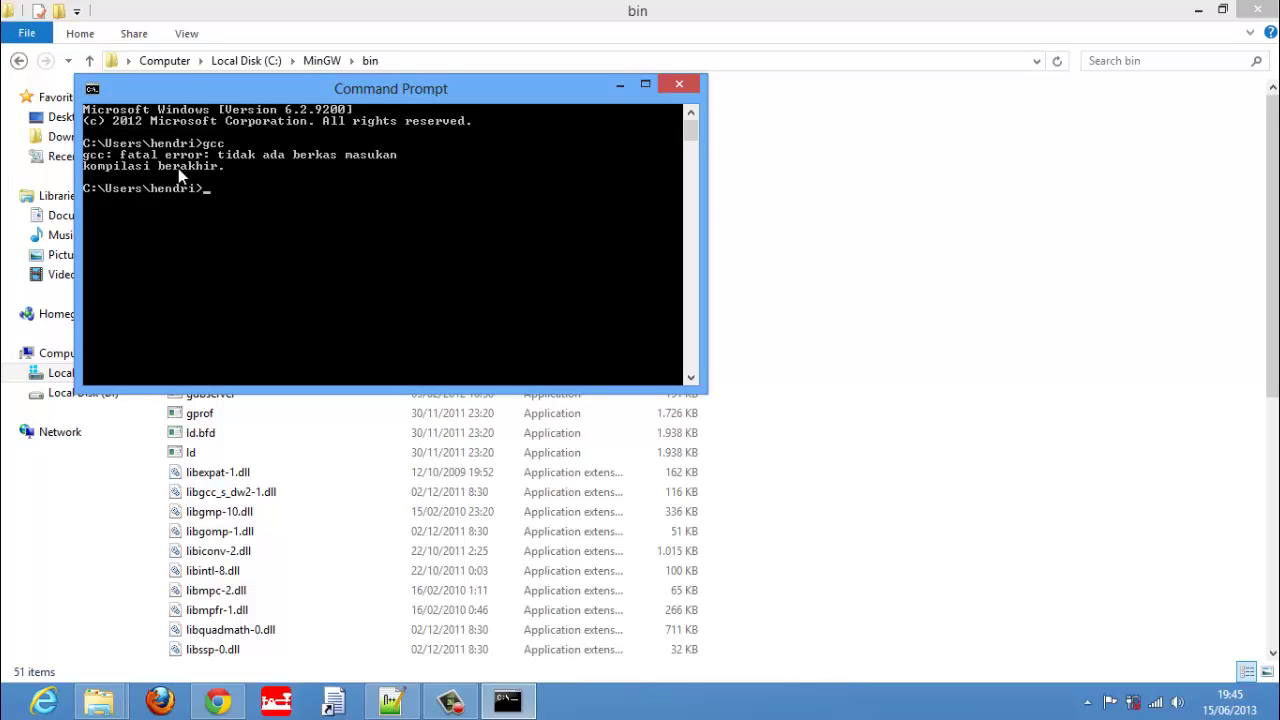
click(680, 86)
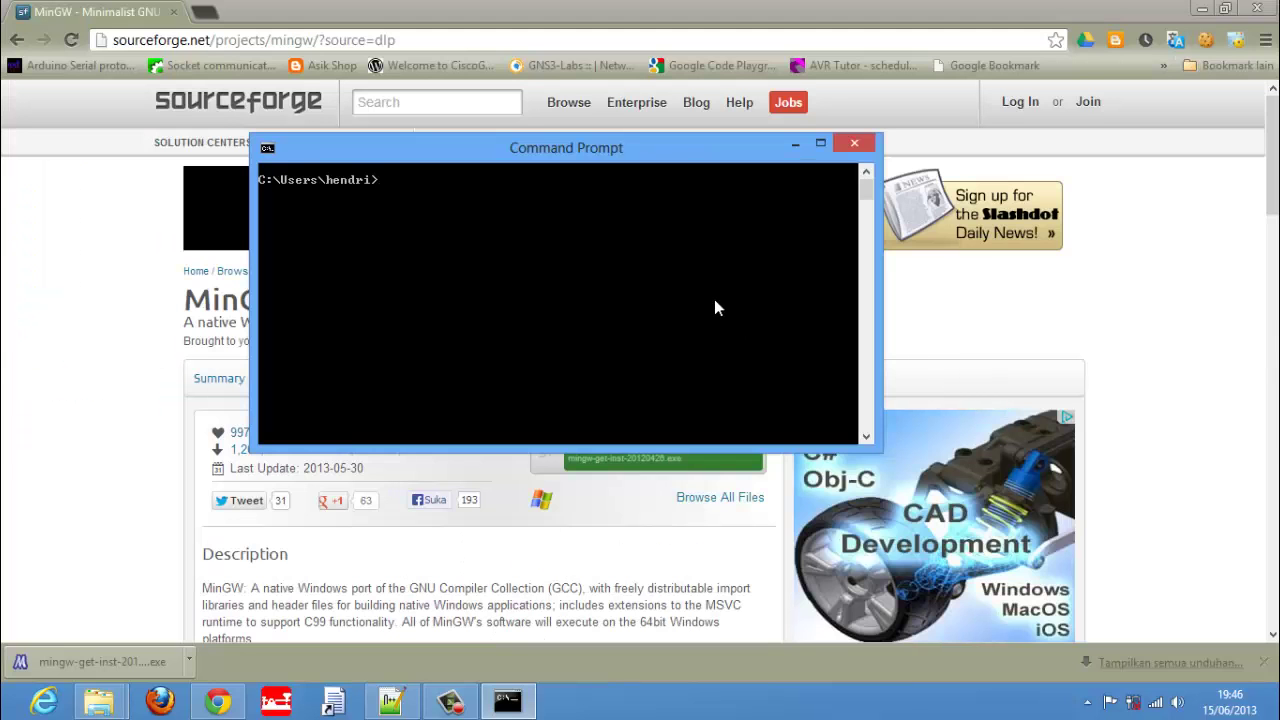
Step: Run gcc and gcc --version in a Command Prompt to check the installed compiler version
key(Return)
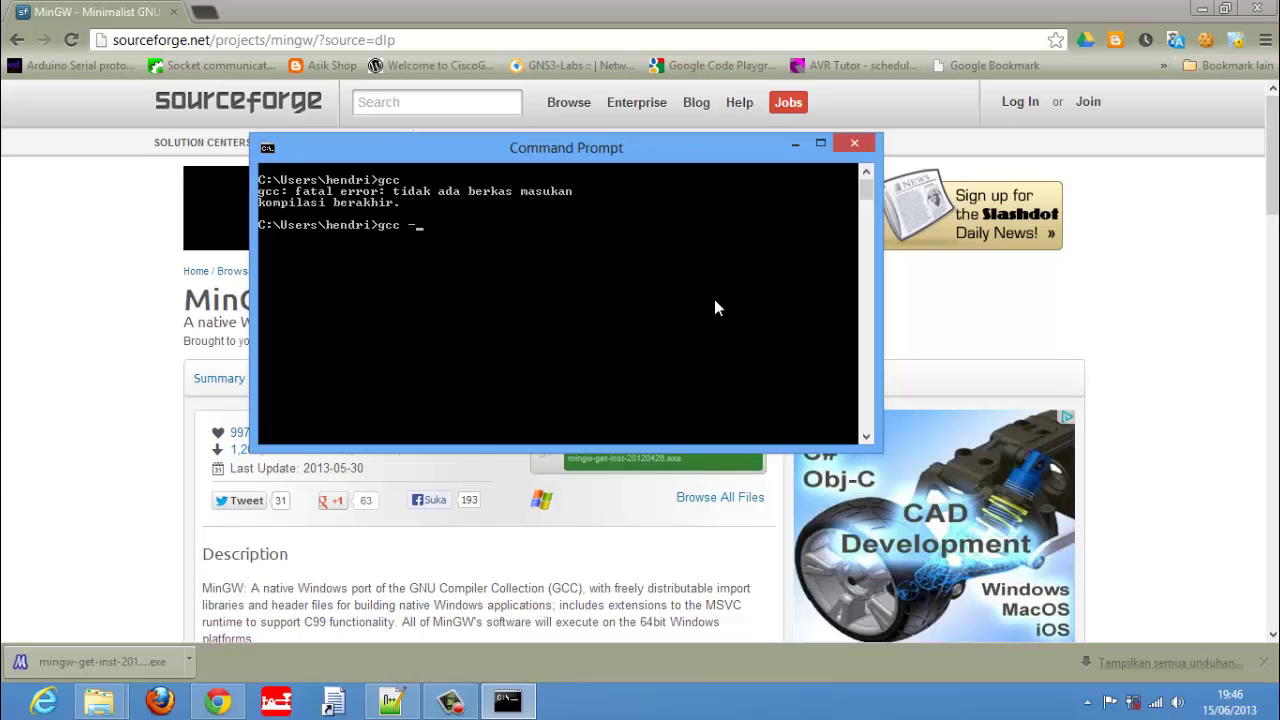
text(gcc --version)
key(Return)
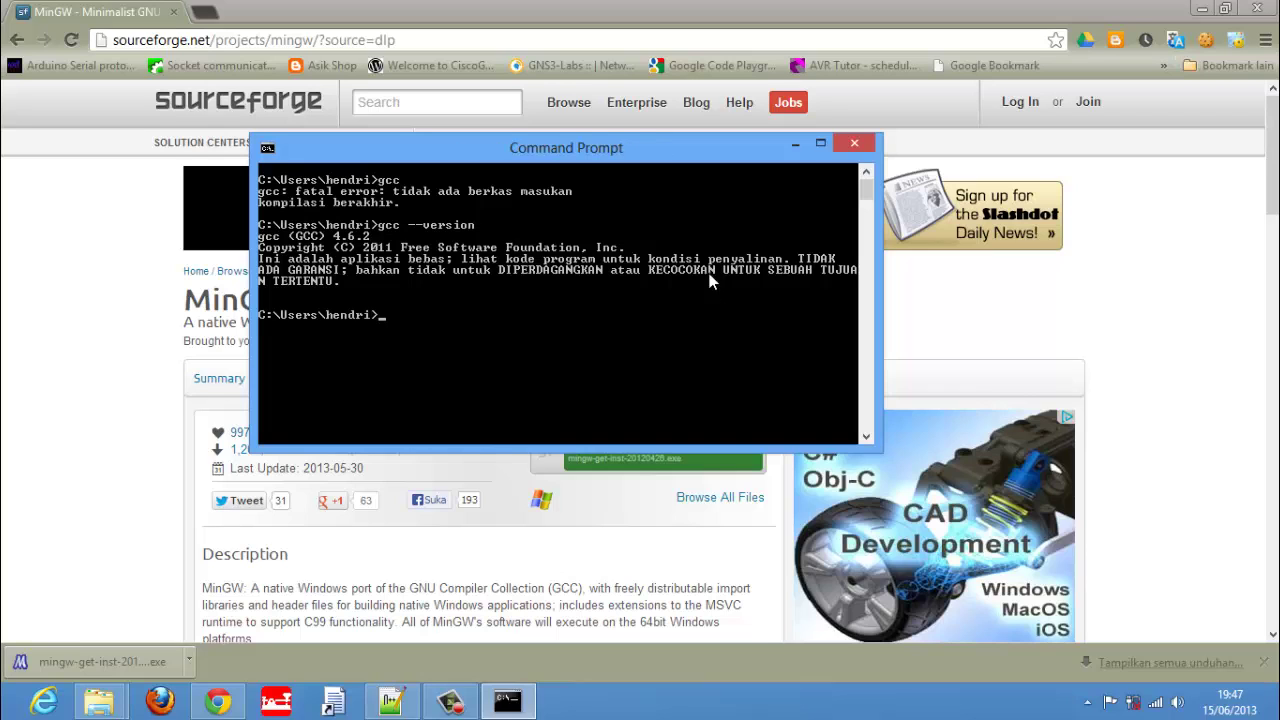
Step: Search the web in Chrome for "download eclipse cdt" and open the CDT Downloads page on eclipse.org
click(505, 40)
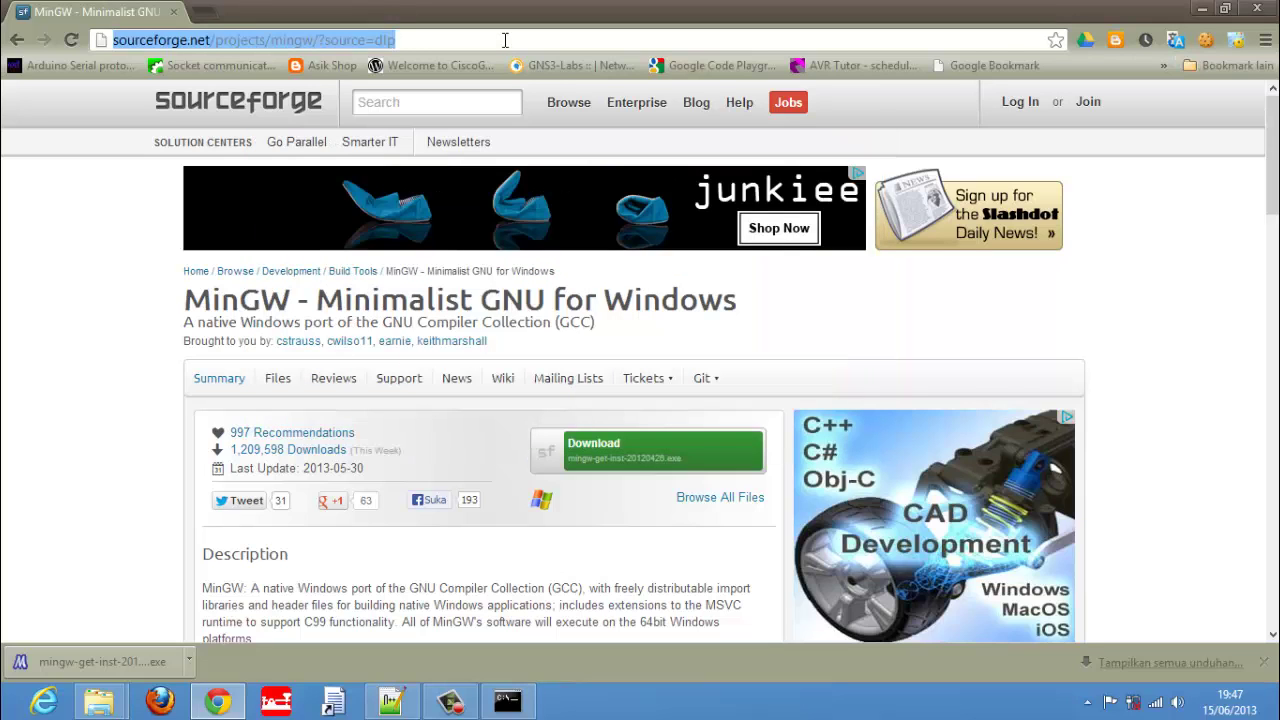
text(dow)
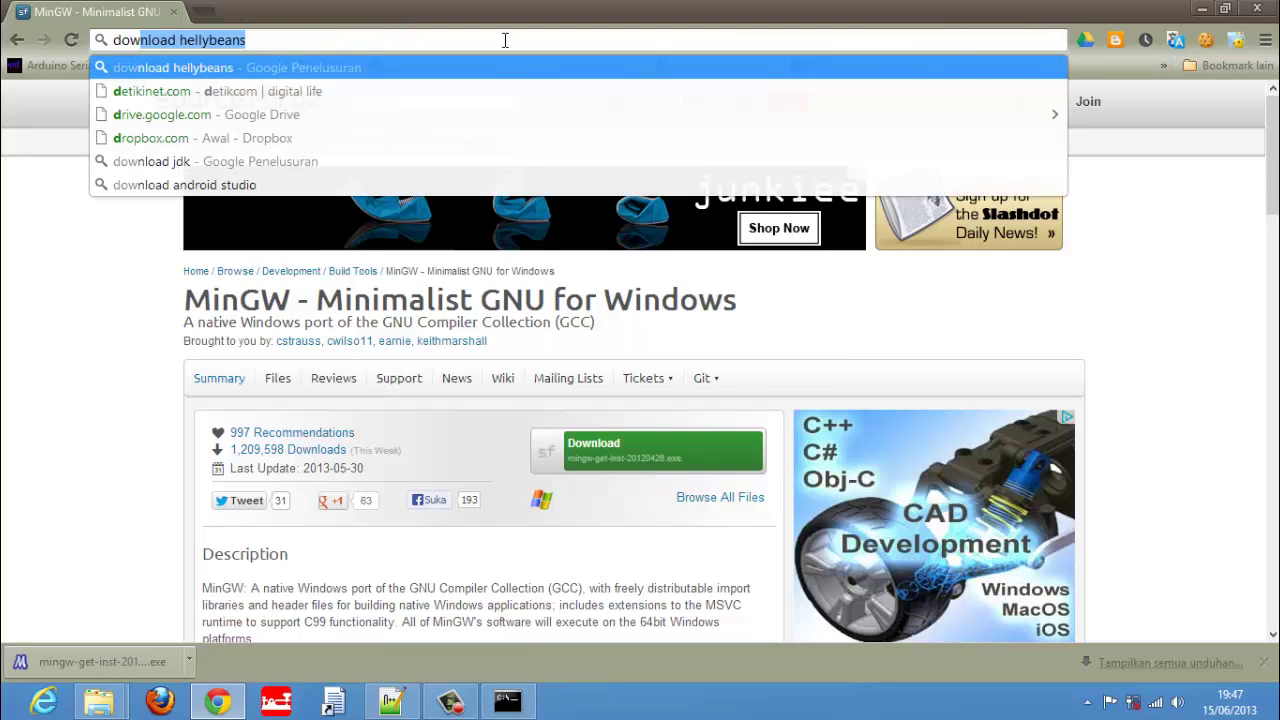
text(nload)
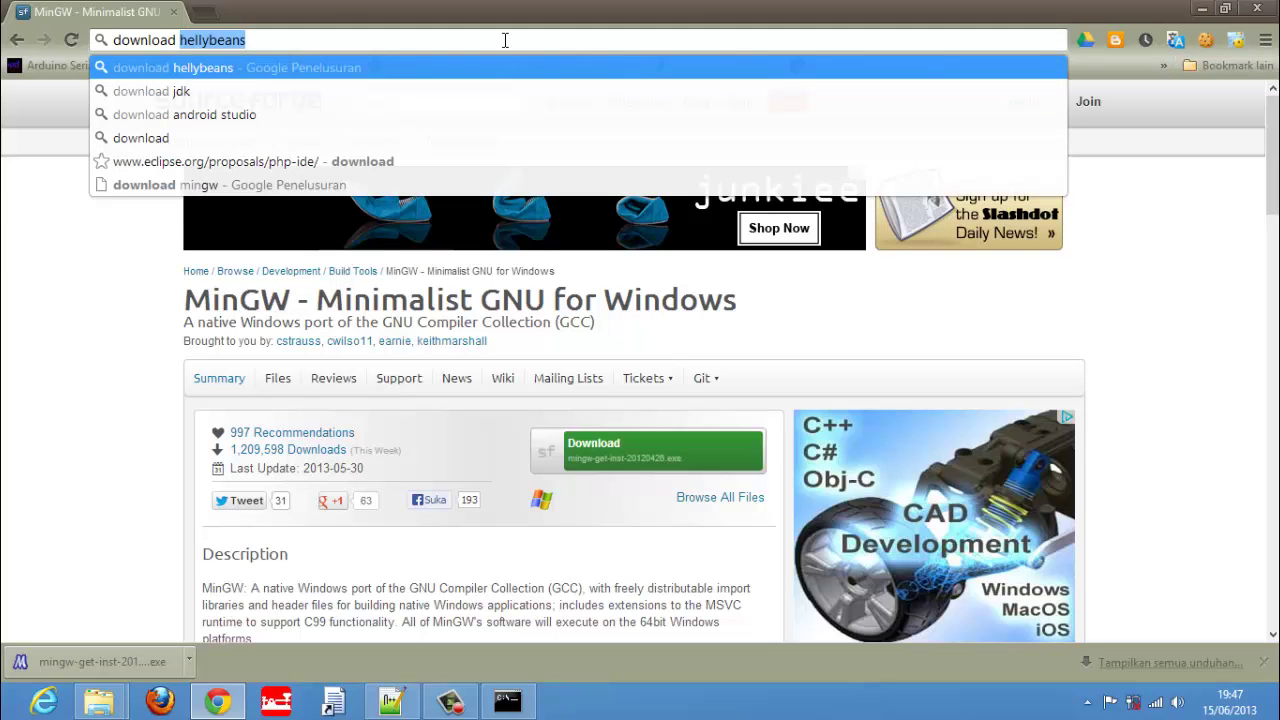
text(eclipse cdt)
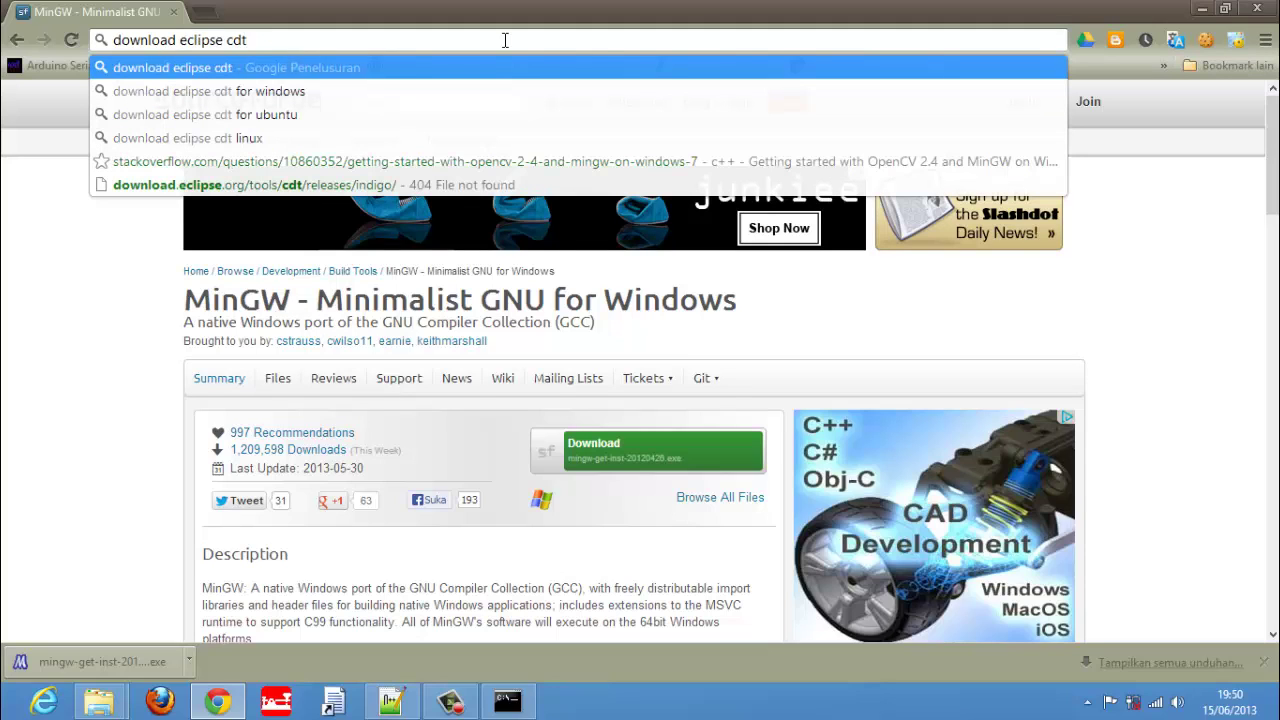
key(Return)
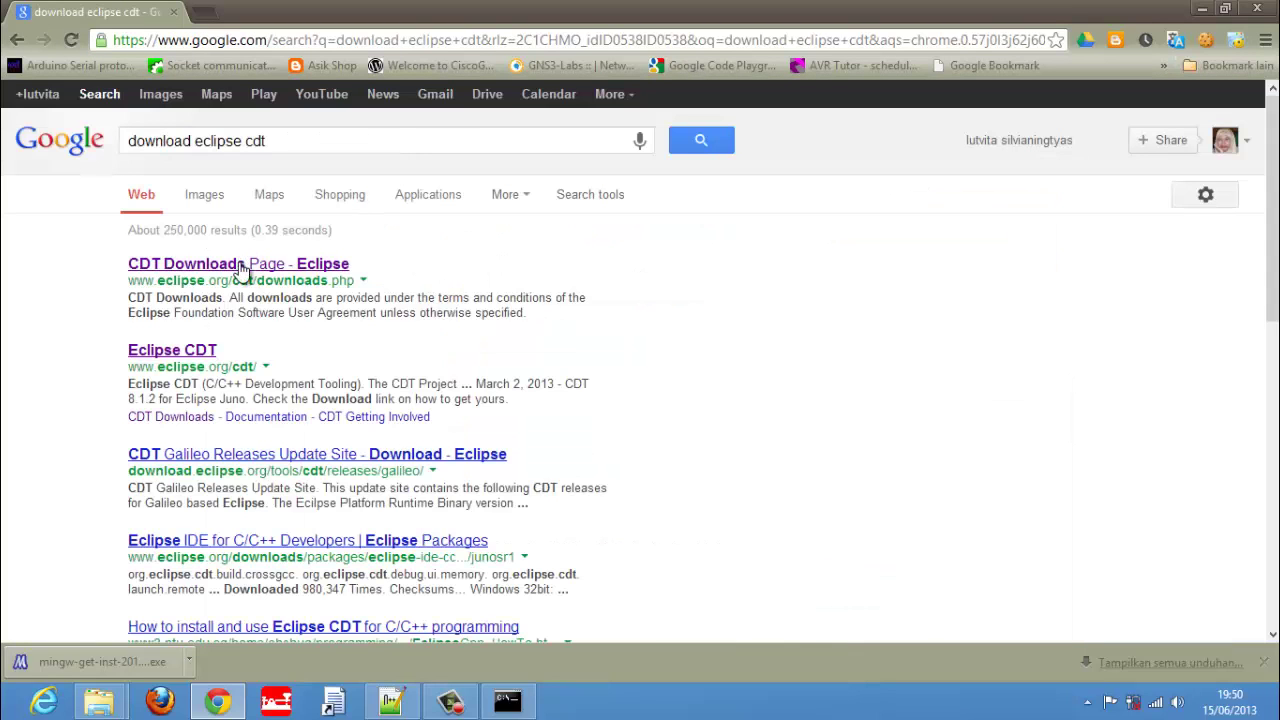
click(243, 266)
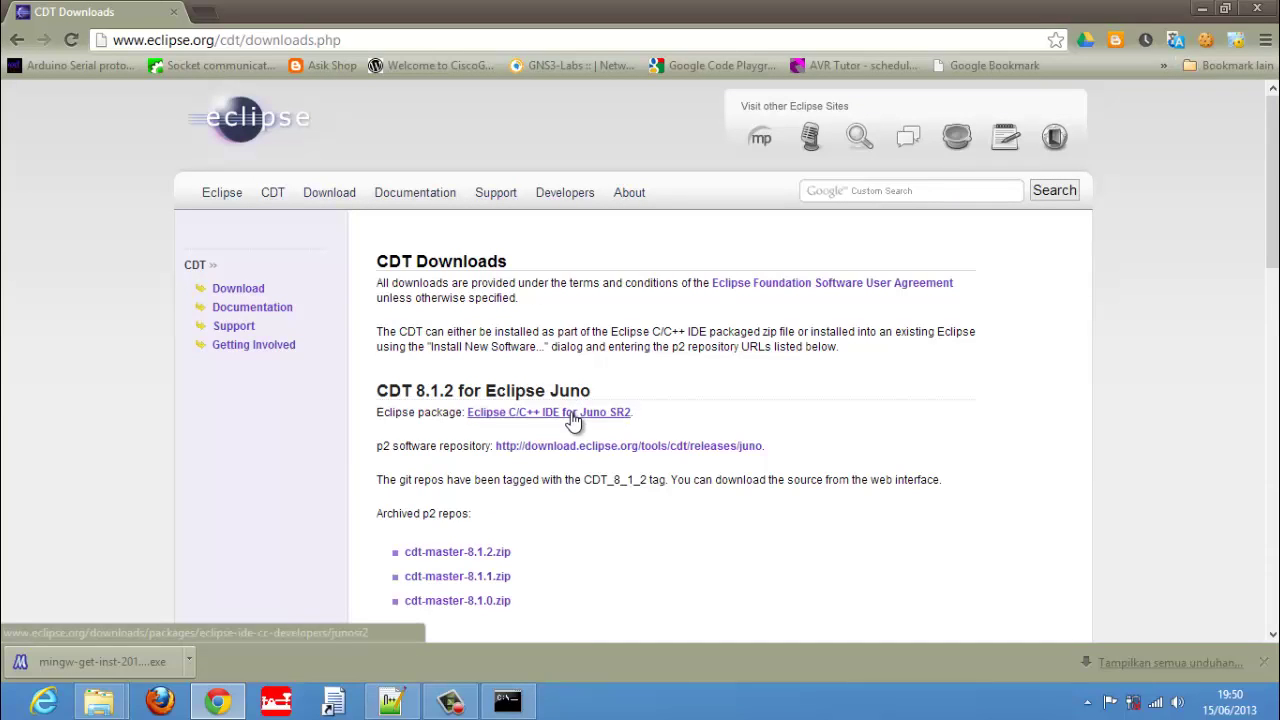
Step: Download the Windows 32-bit Eclipse C/C++ IDE for Juno SR2 from the University of Indonesia mirror into the openCVinstaller folder
click(573, 420)
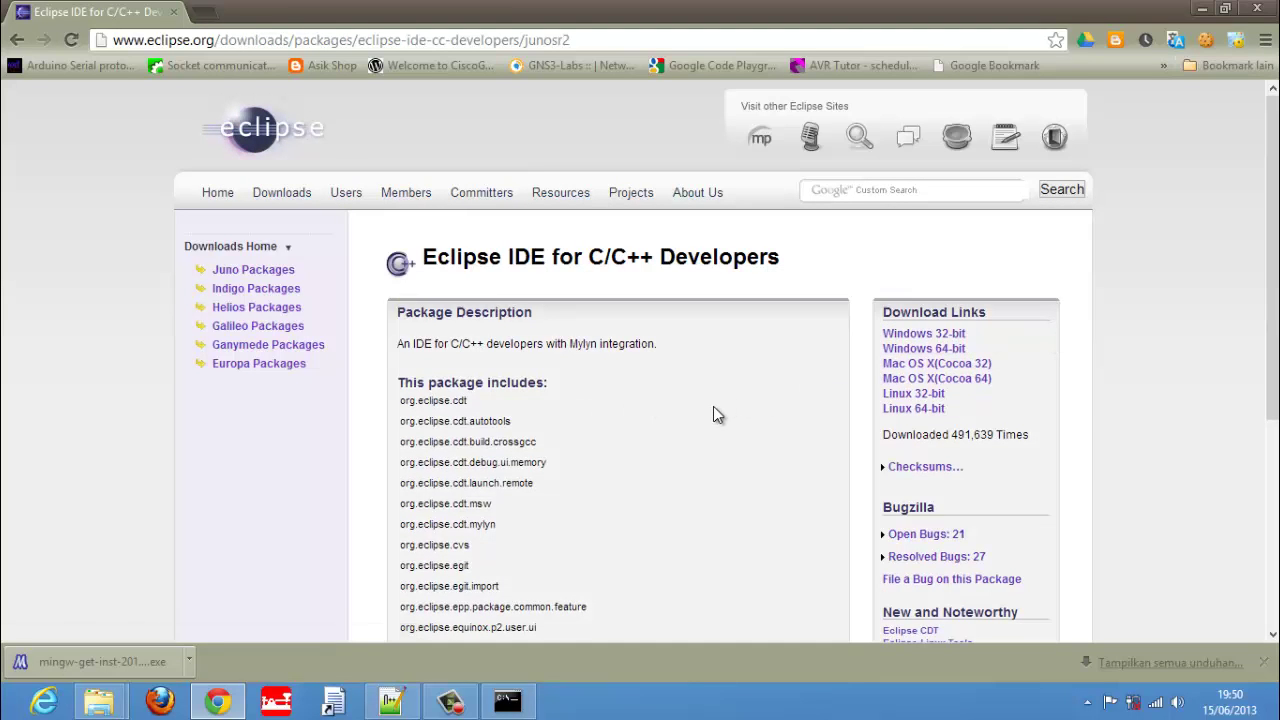
scroll(713, 415, down, 4)
scroll(713, 415, up, 3)
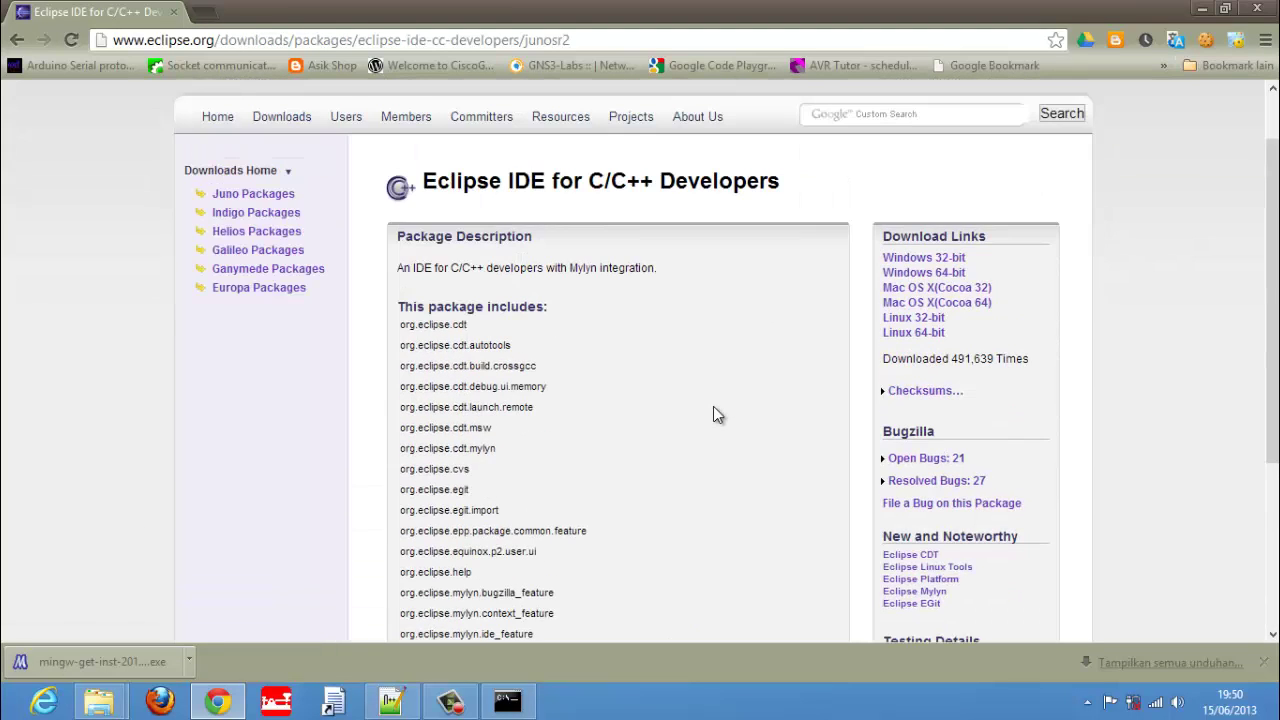
click(935, 263)
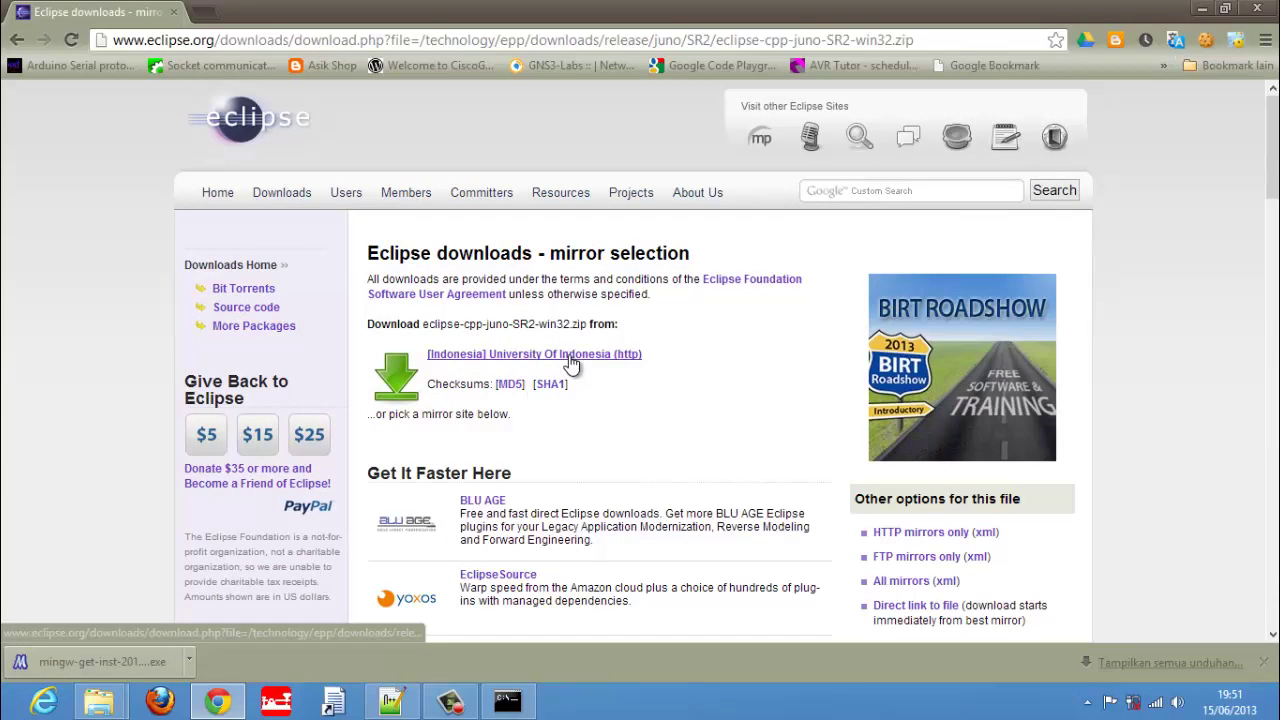
click(571, 363)
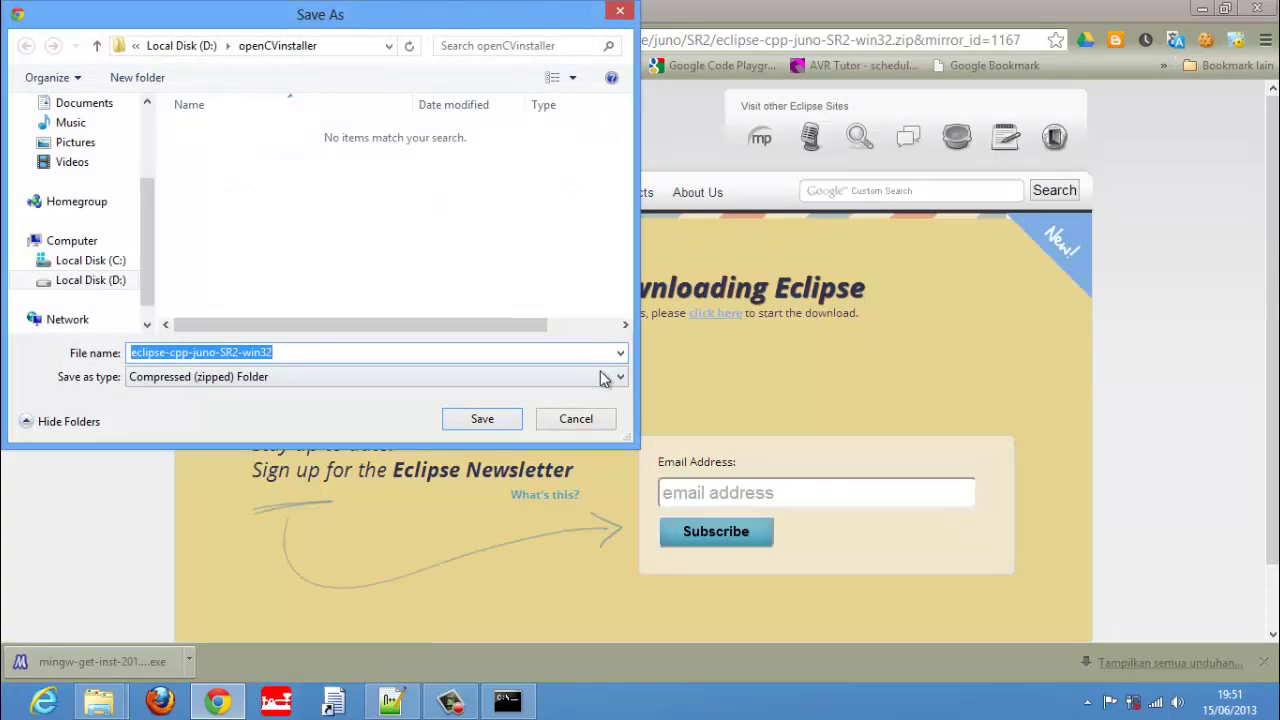
click(482, 418)
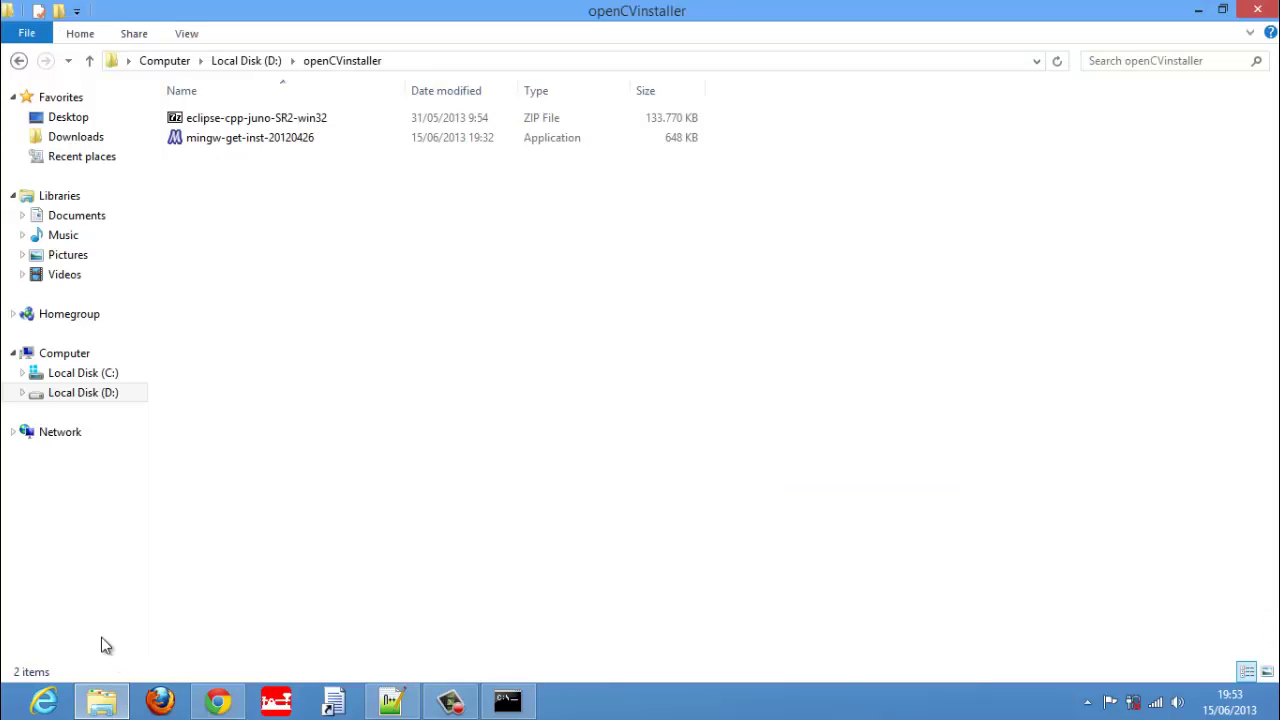
Step: Extract the eclipse-cpp-juno-SR2-win32 archive into the current openCVinstaller folder with 7-Zip
click(297, 119)
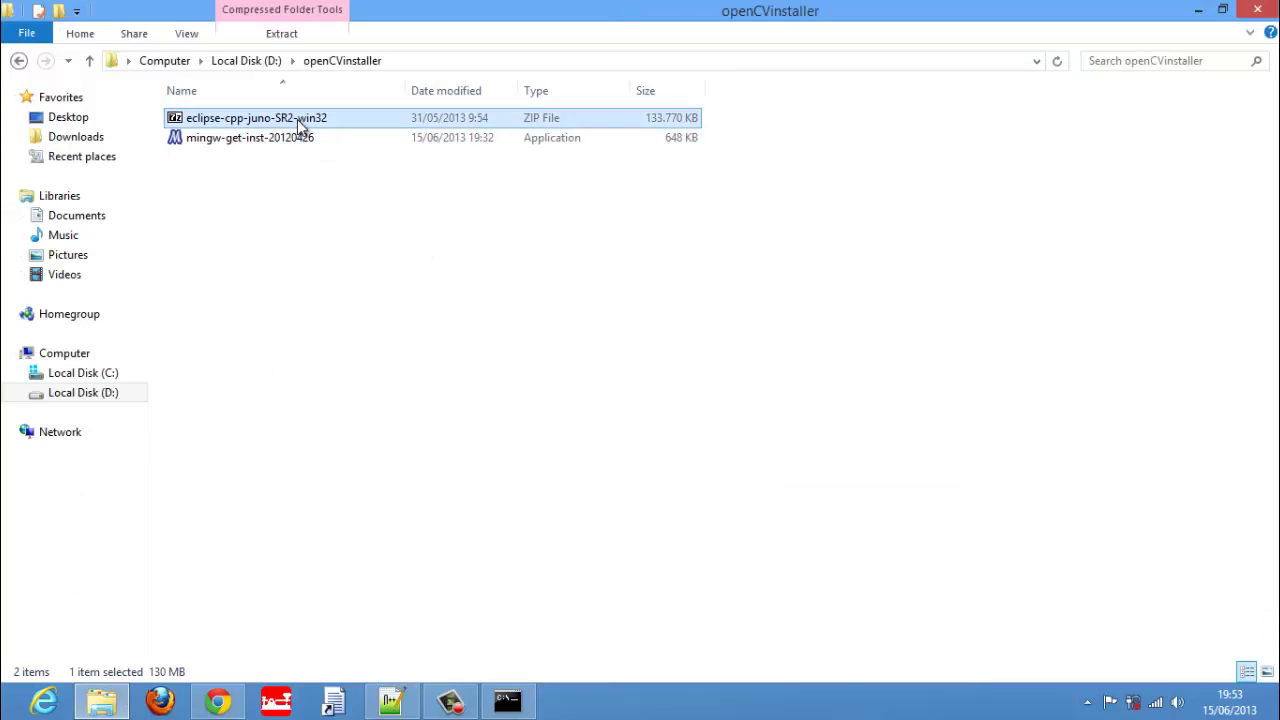
right_click(297, 119)
mouse_move(381, 157)
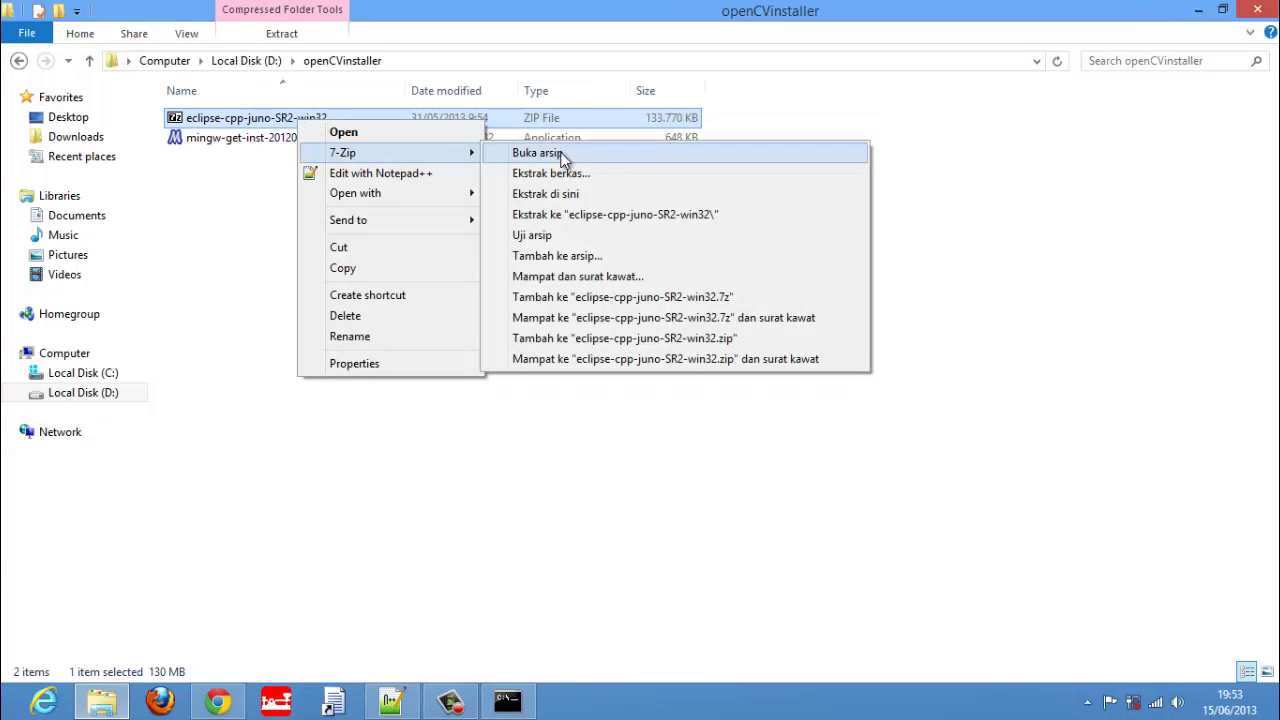
click(609, 193)
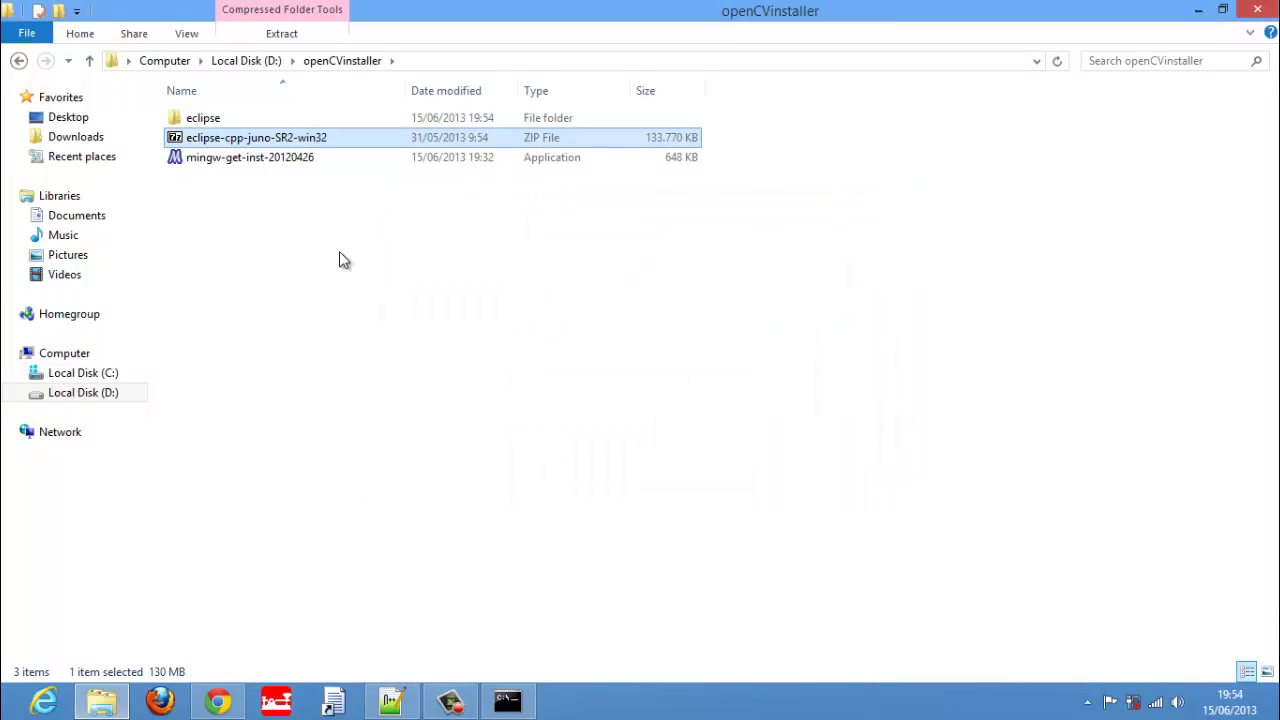
Step: Launch Eclipse from the extracted eclipse folder with a workspace folder named for OpenCV, and close the Welcome page
double_click(203, 120)
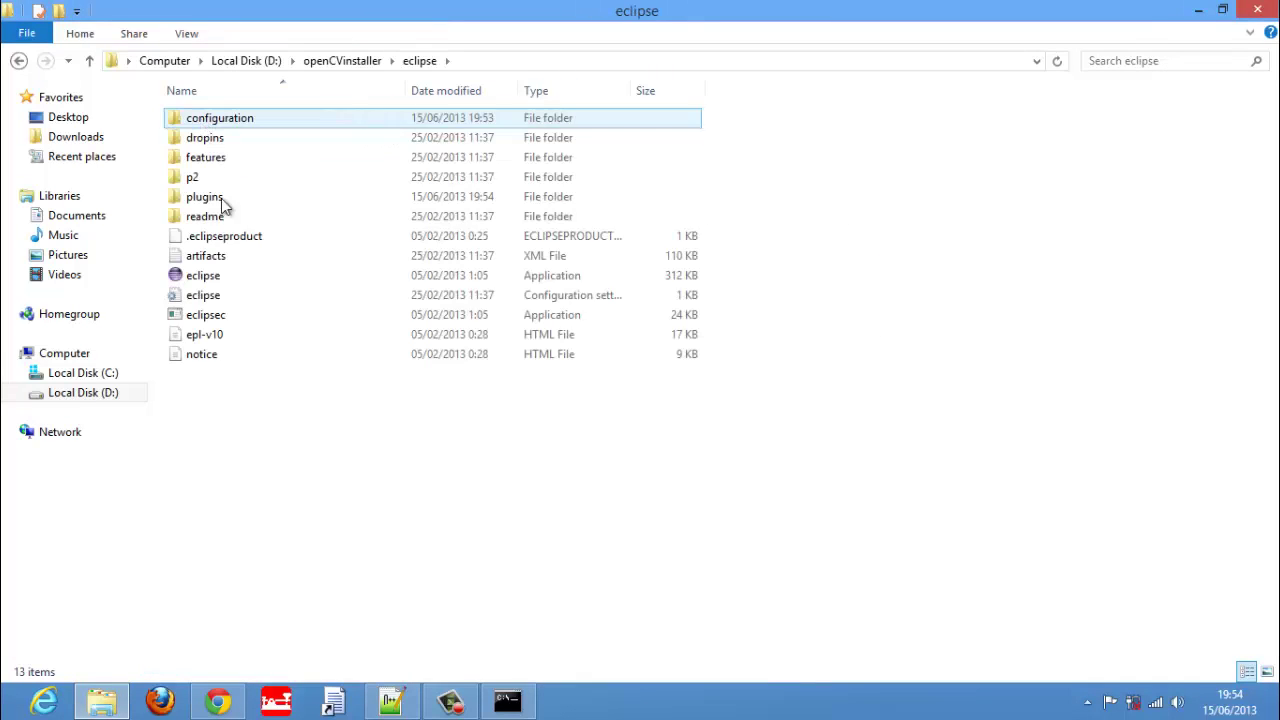
double_click(215, 276)
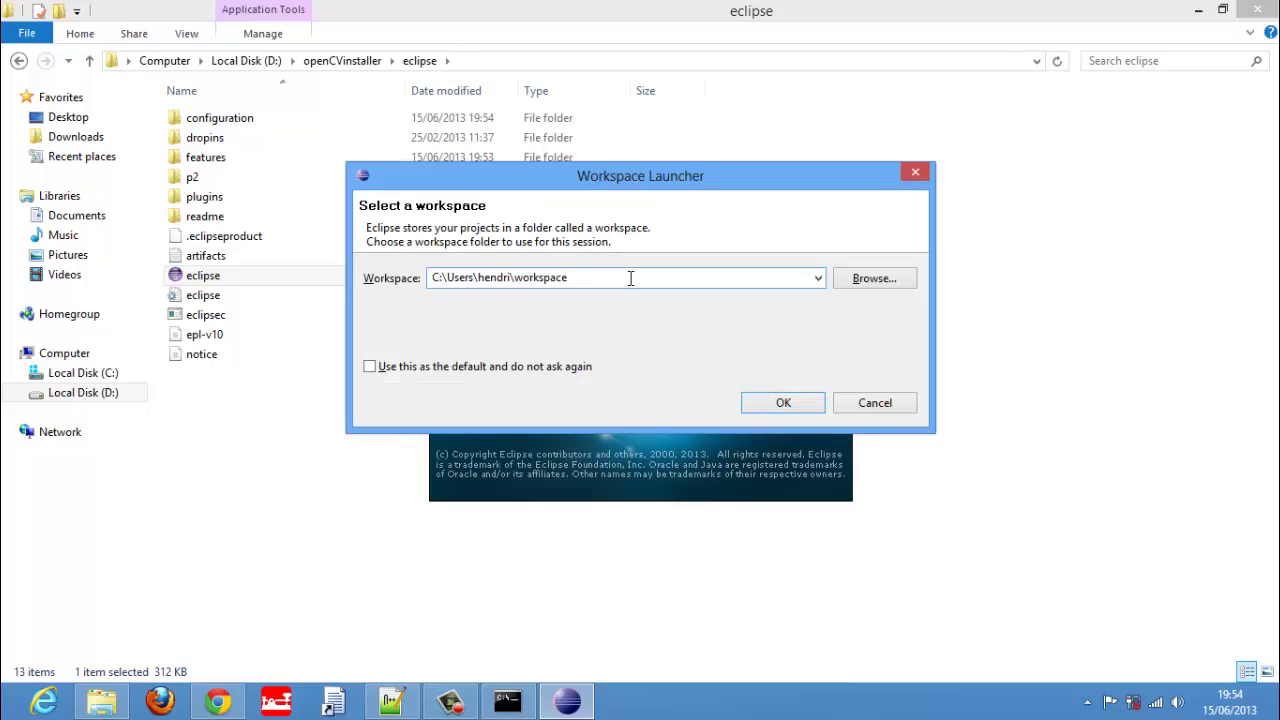
text(penCV)
click(780, 398)
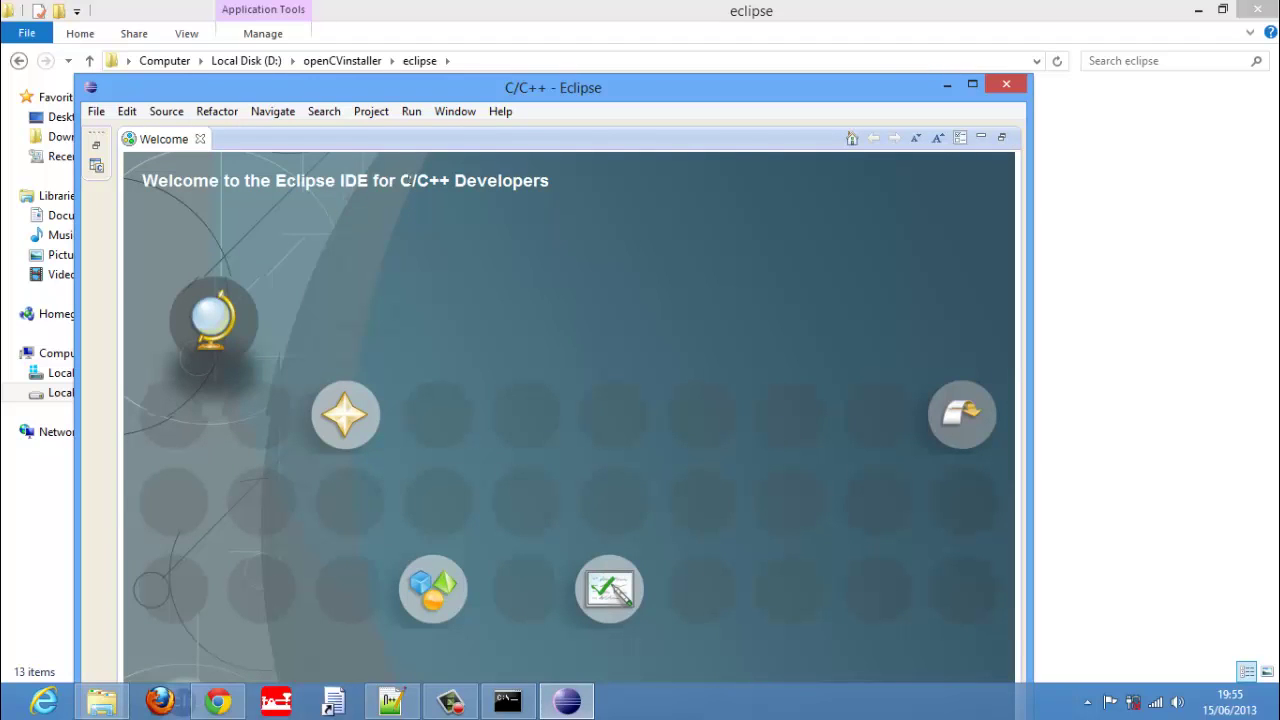
click(201, 139)
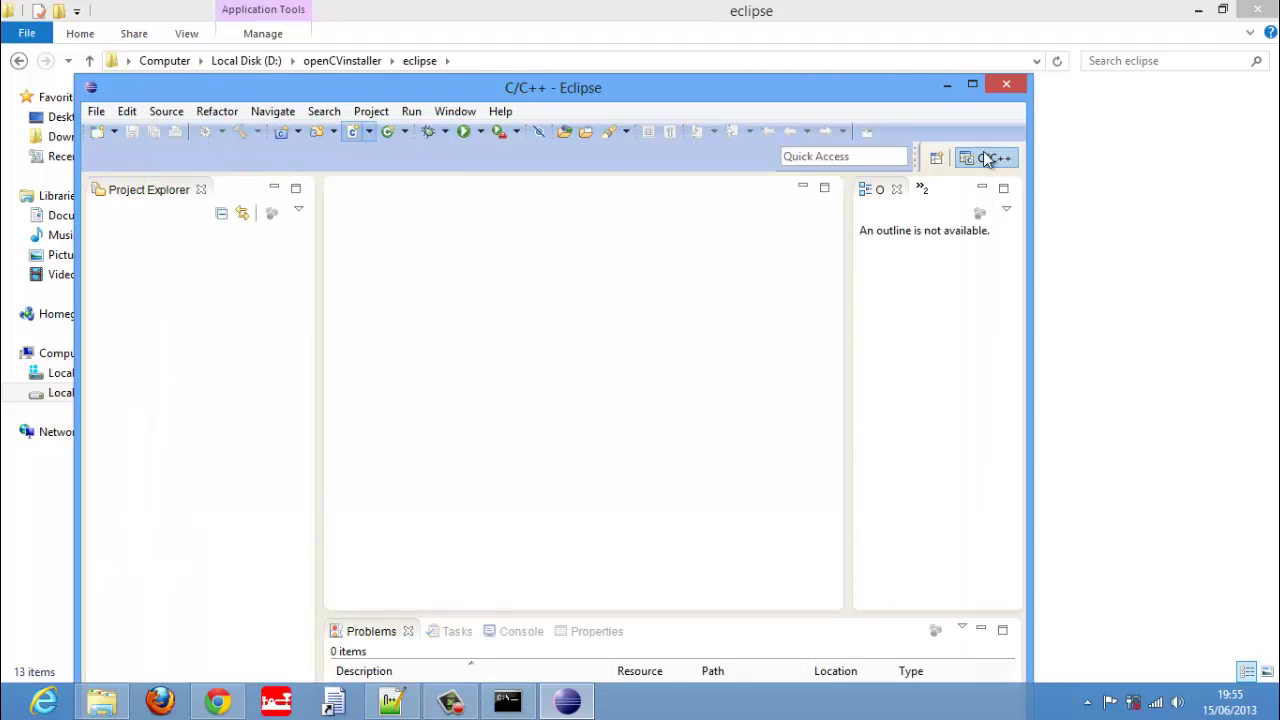
Step: Maximize Eclipse and start a new C project using the Hello World ANSI C Project type and the MinGW GCC toolchain
click(972, 87)
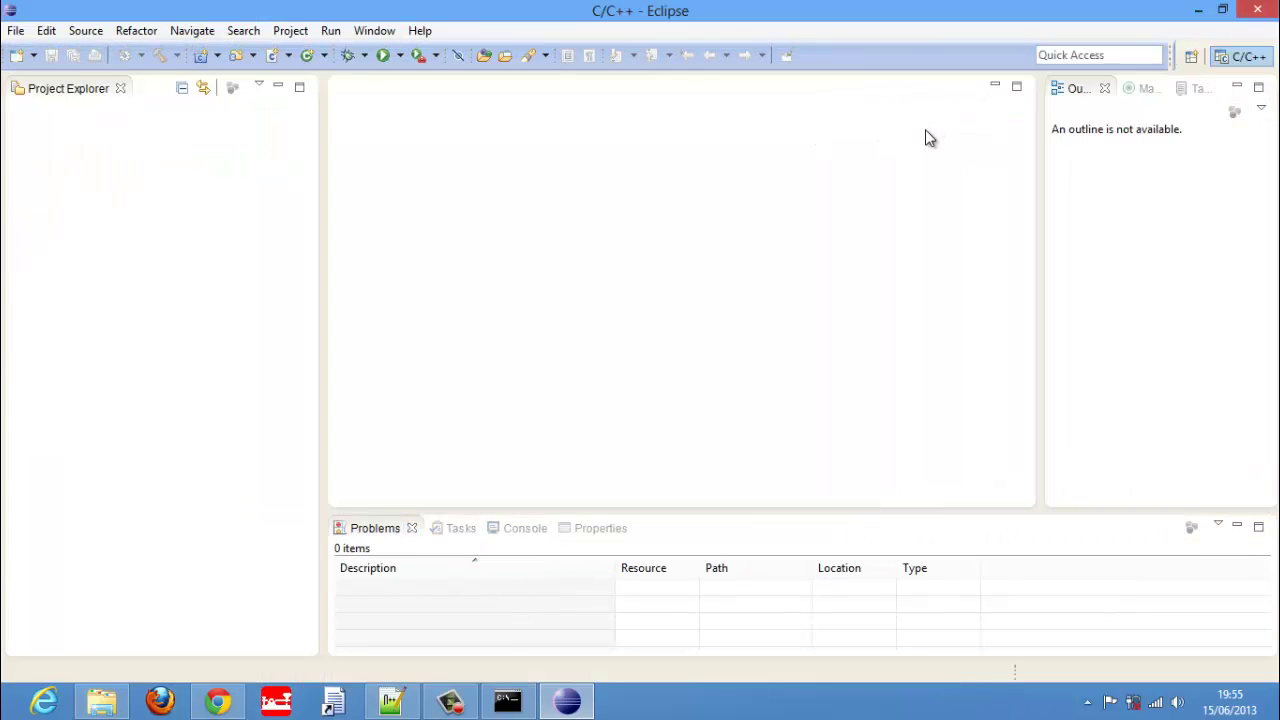
click(16, 32)
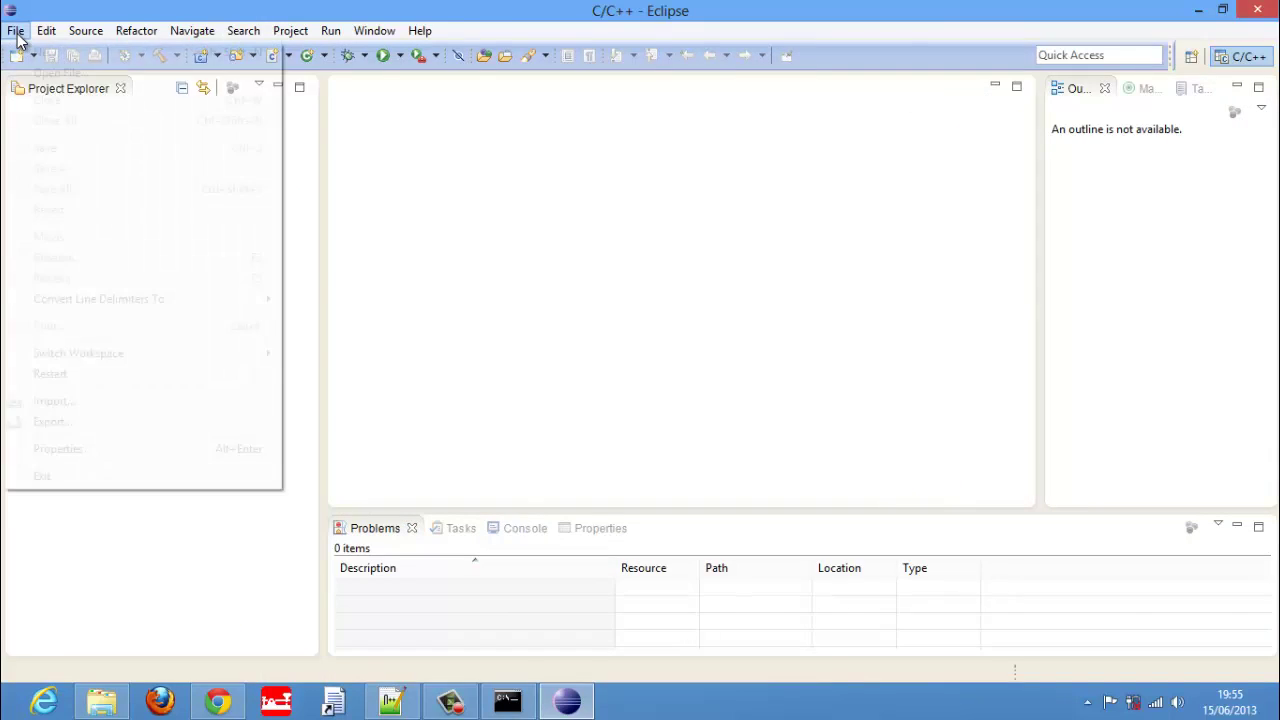
mouse_move(98, 52)
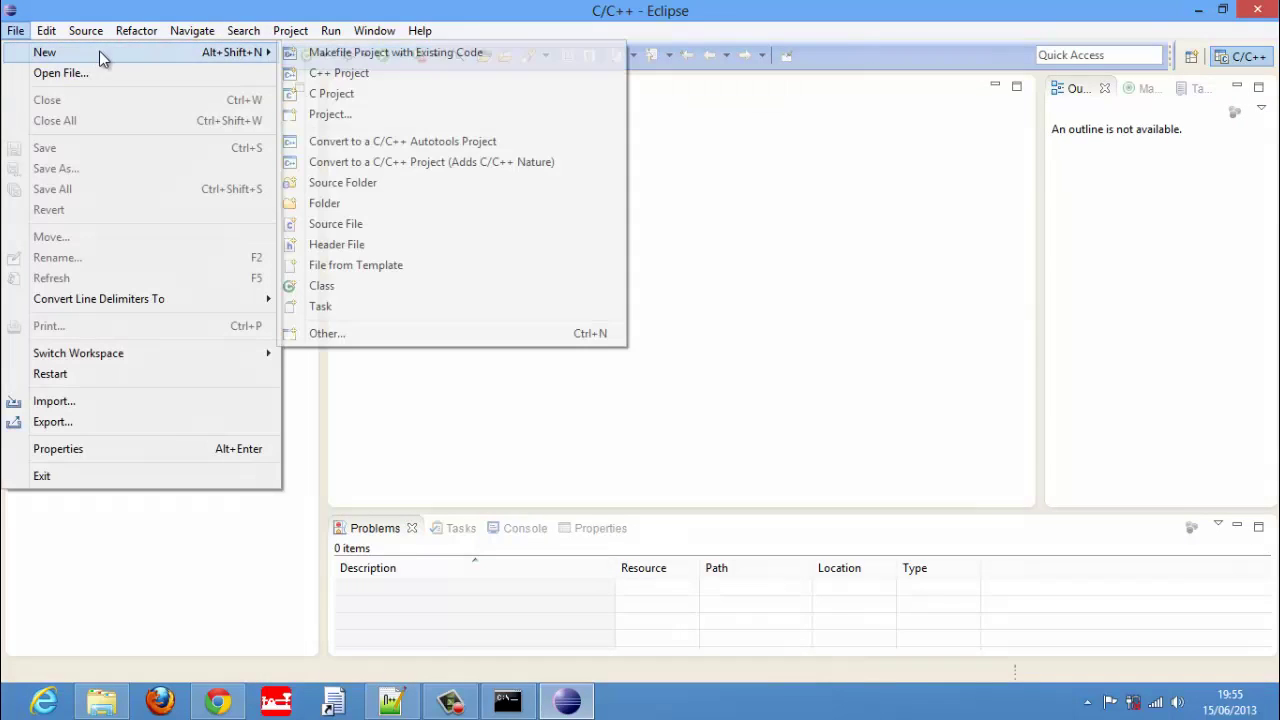
click(335, 94)
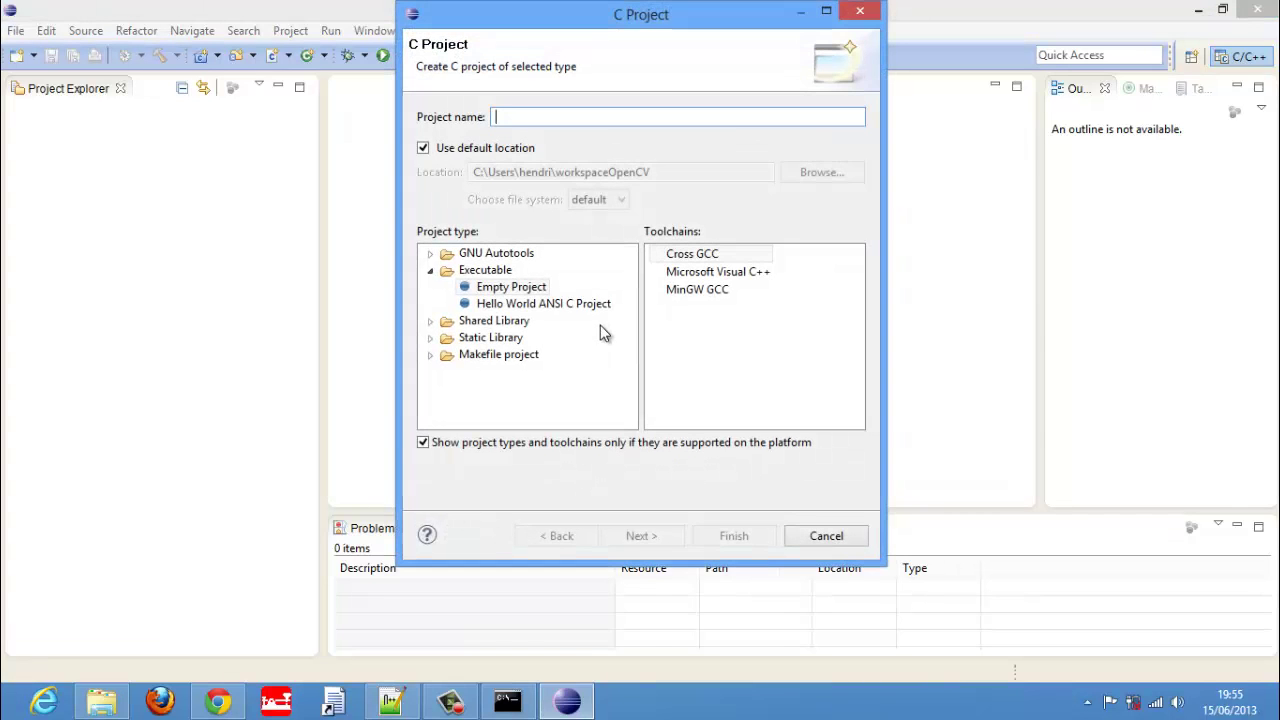
click(520, 287)
click(517, 305)
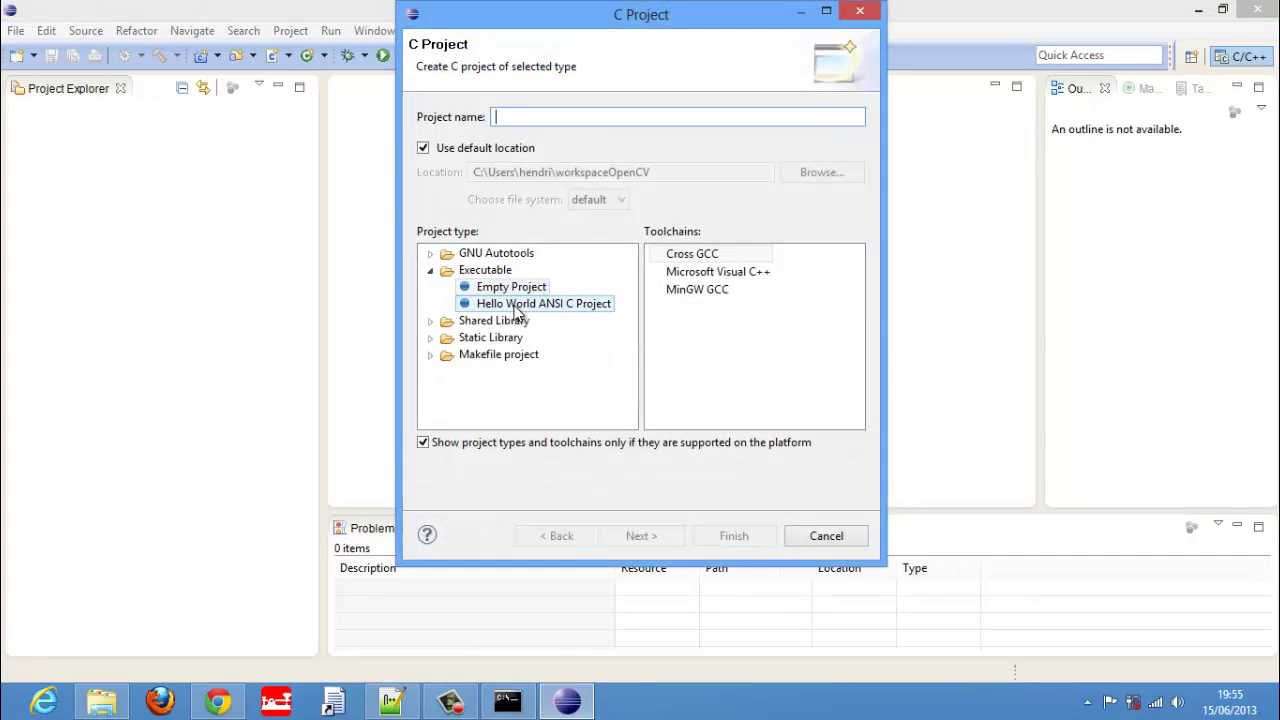
click(732, 273)
click(710, 289)
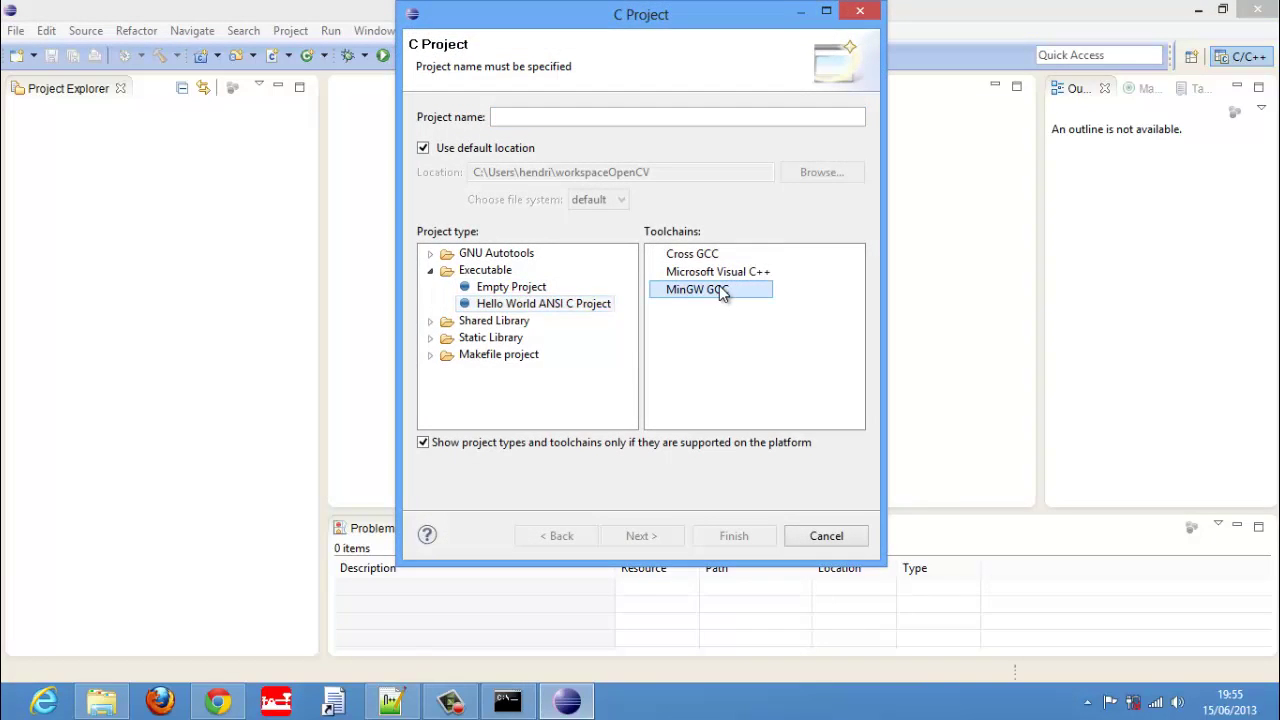
Step: Name the C project helloworld and create it with the default basic settings and configurations
click(580, 117)
text(test)
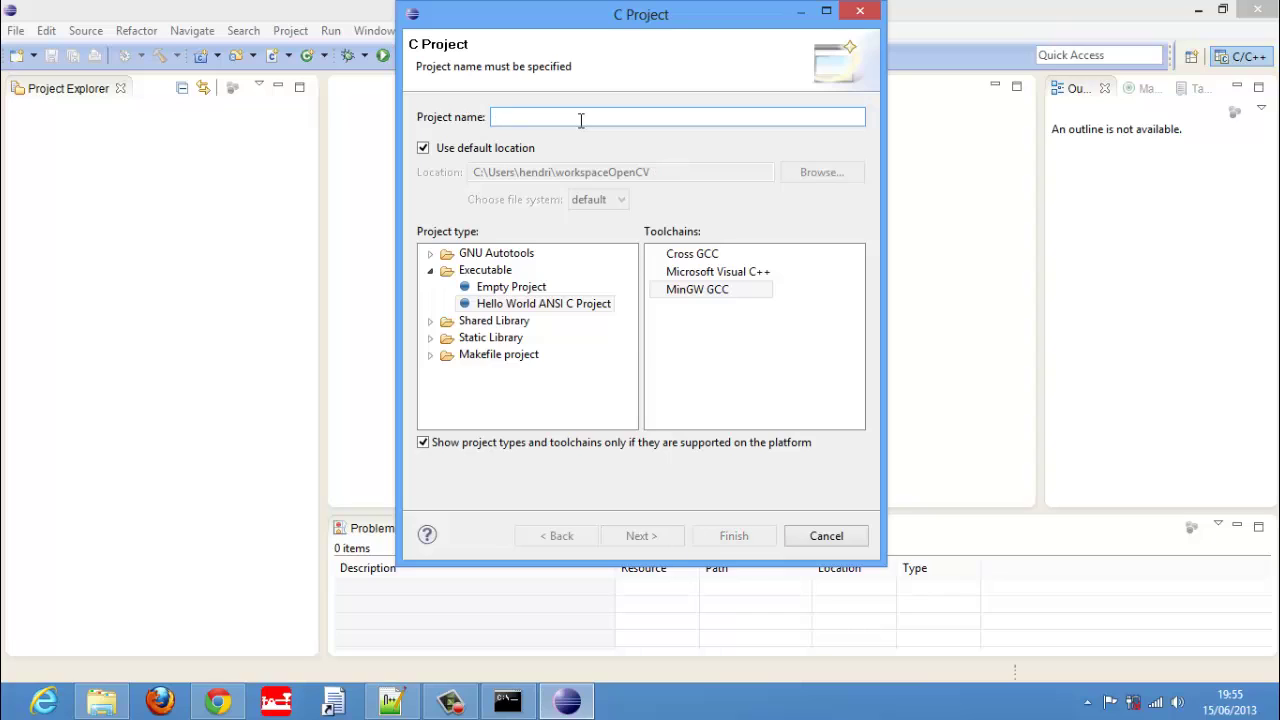
text(helloword)
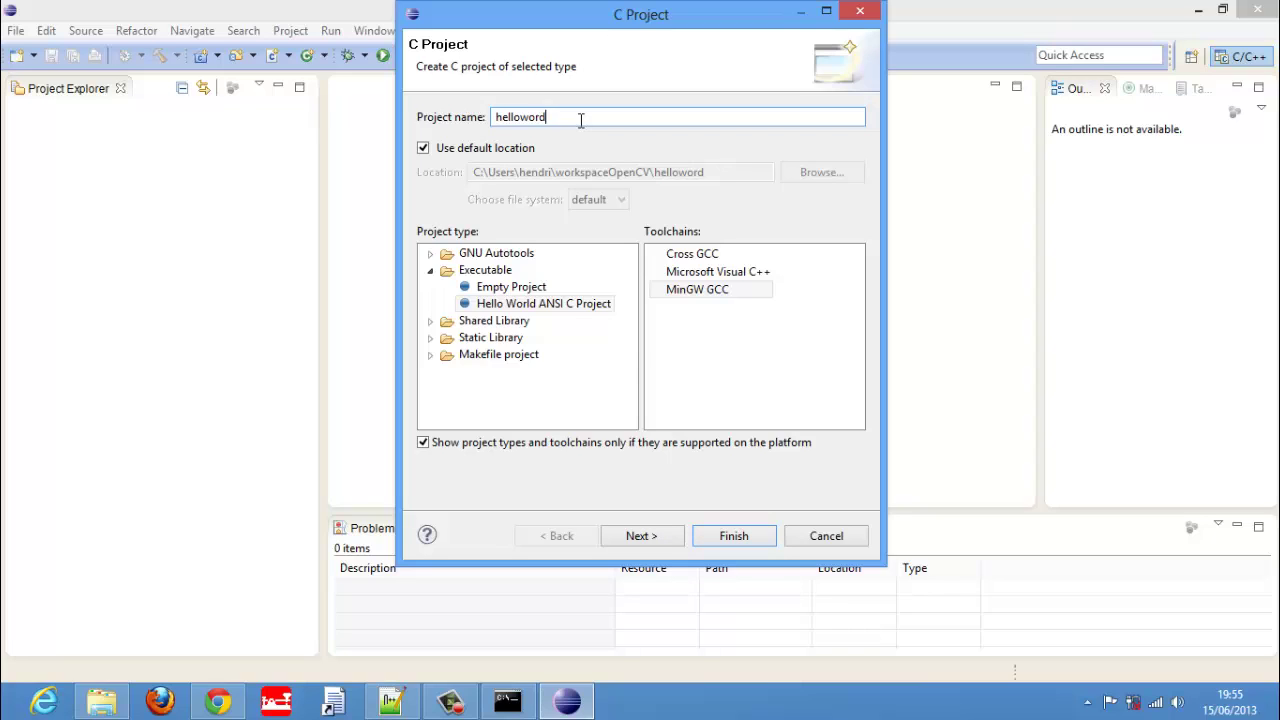
key(BackSpace)
text(ld)
click(649, 535)
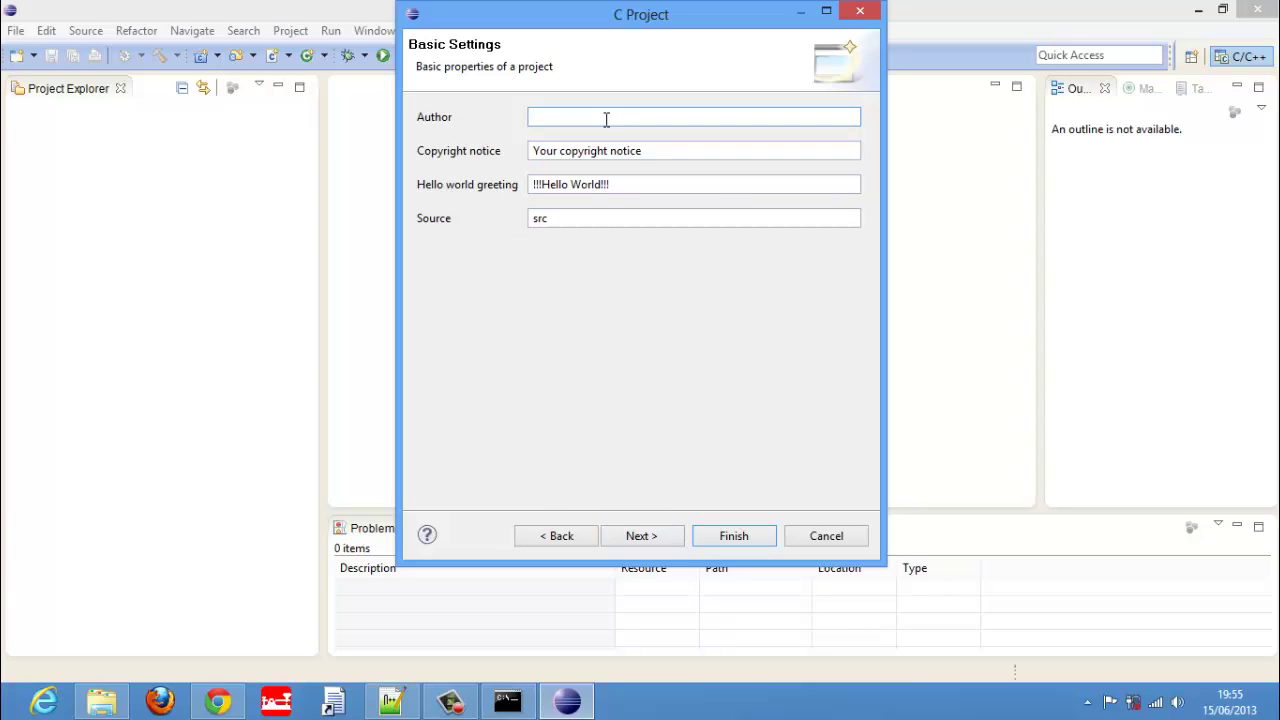
click(658, 536)
click(734, 536)
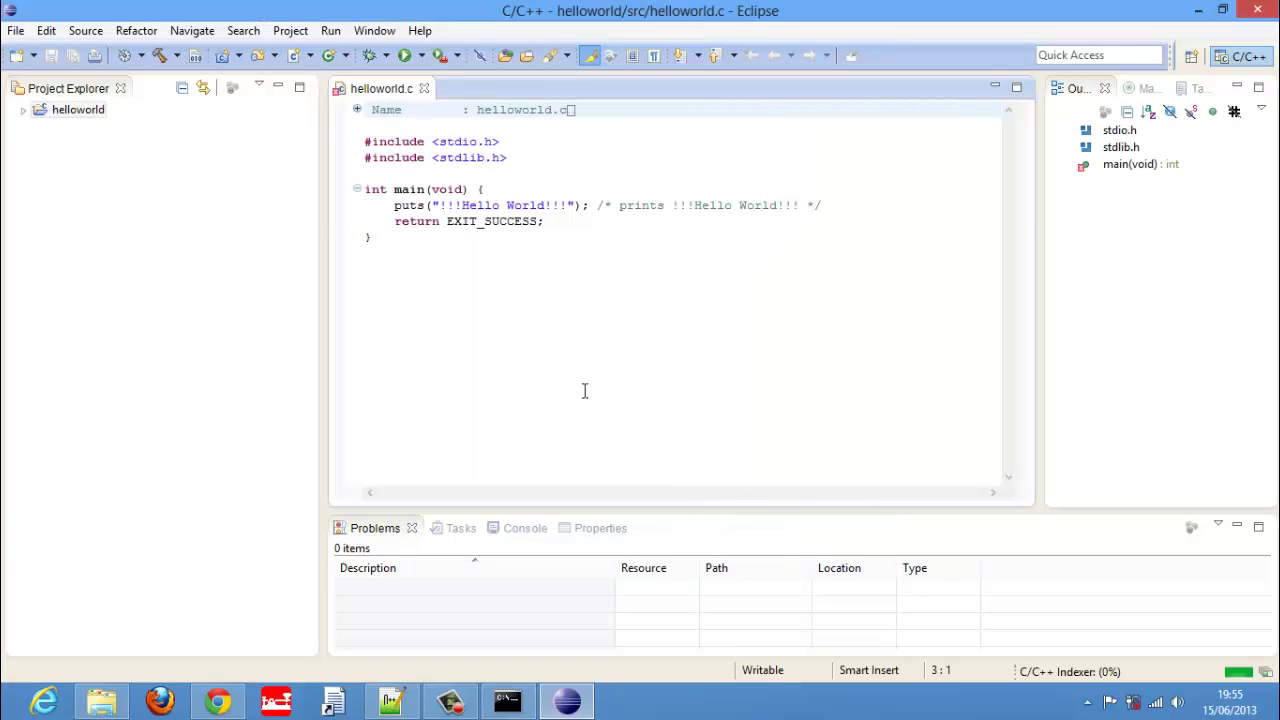
Step: Build the helloworld project and run it
click(440, 268)
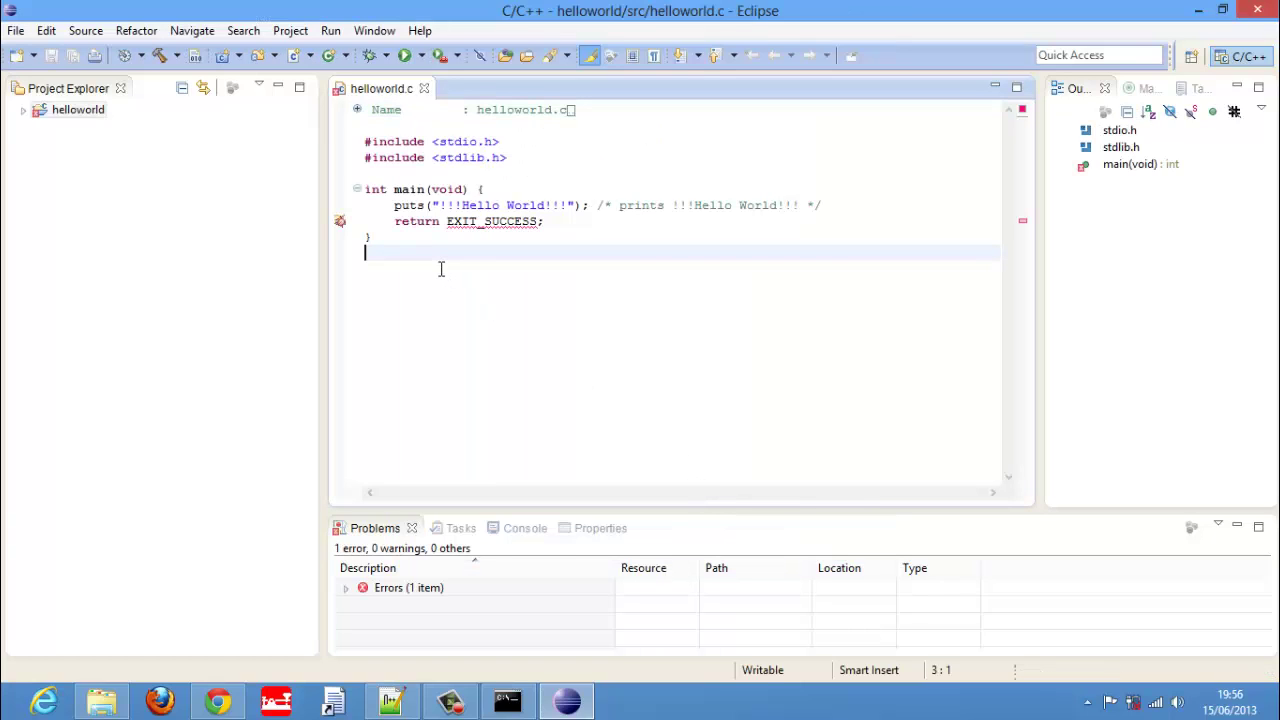
click(158, 57)
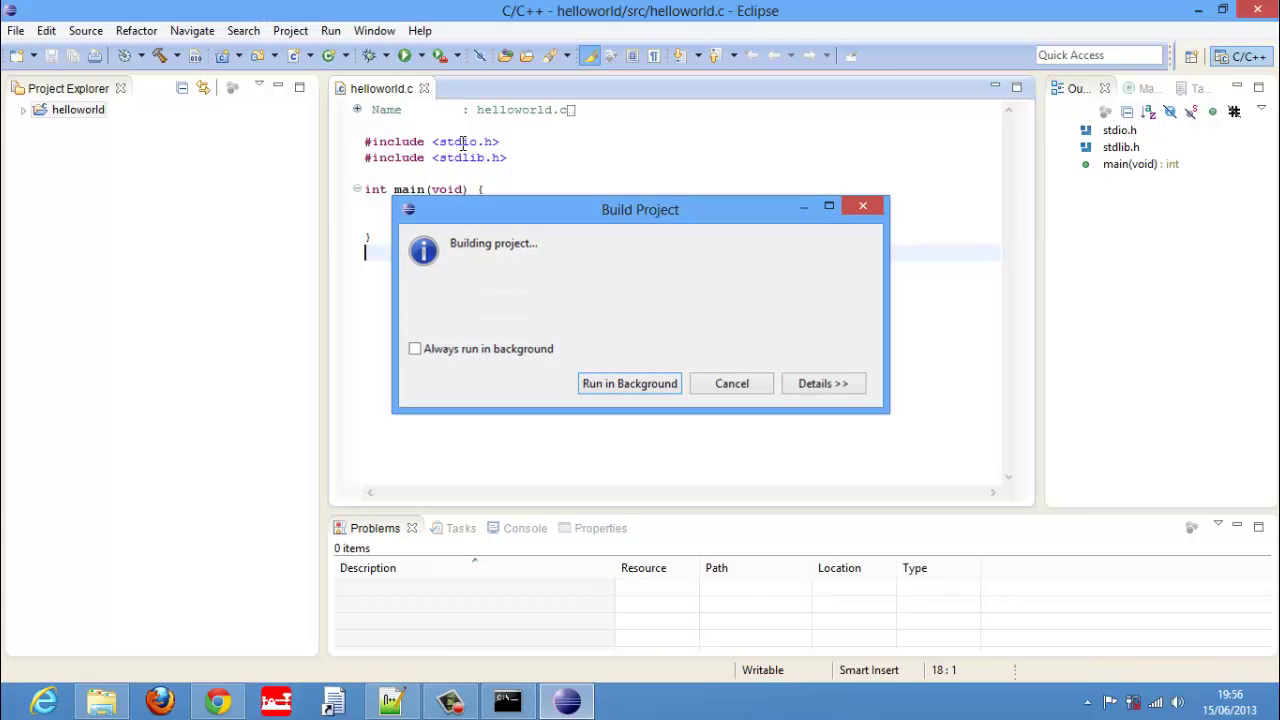
click(405, 57)
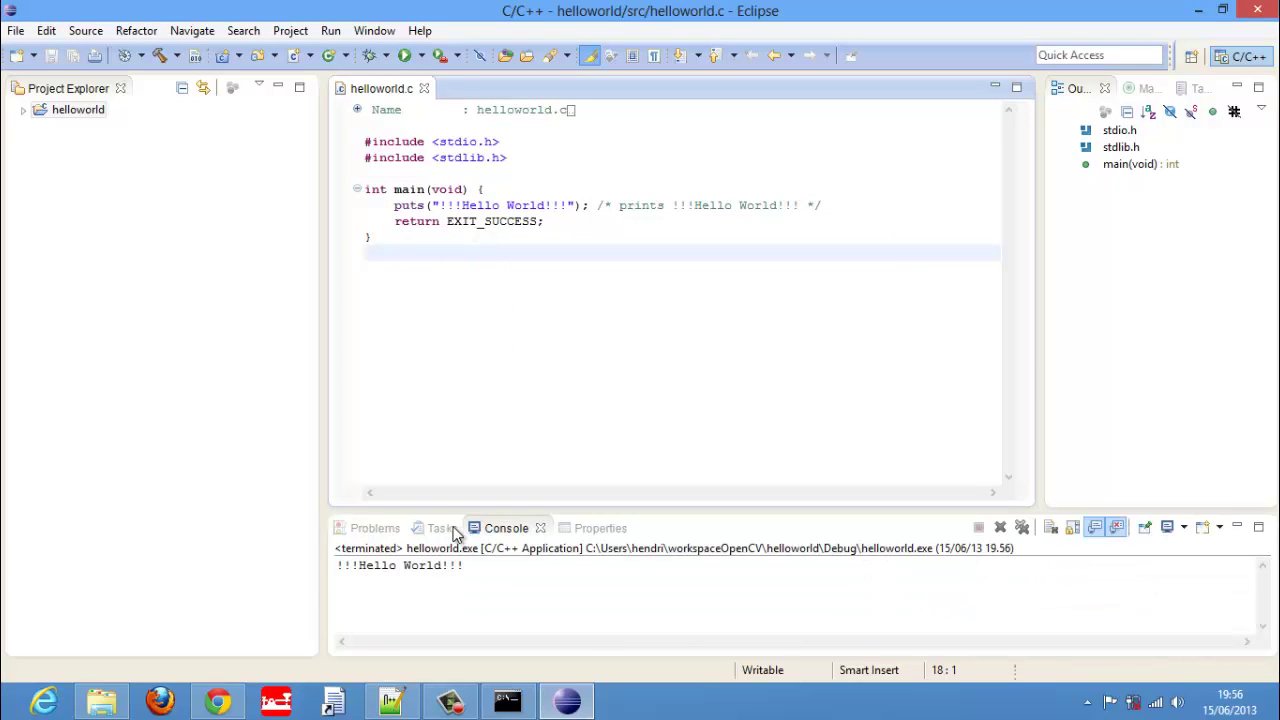
key(Up)
key(Up)
key(End)
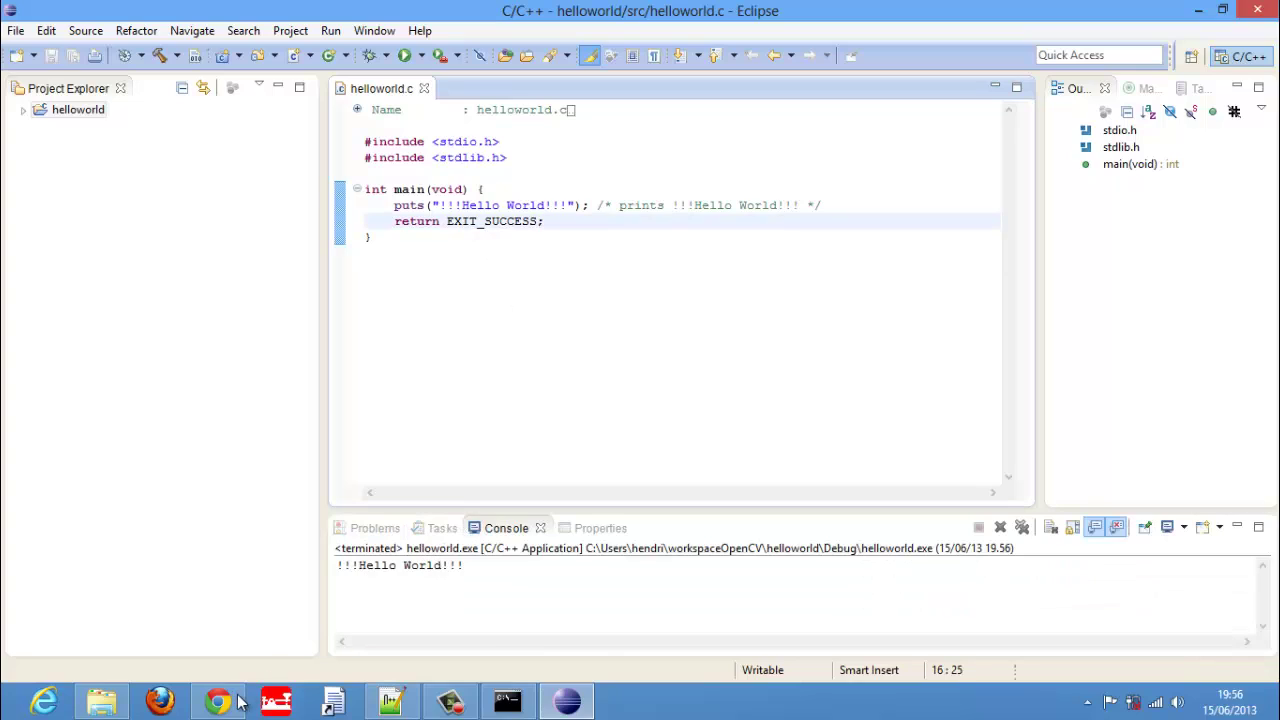